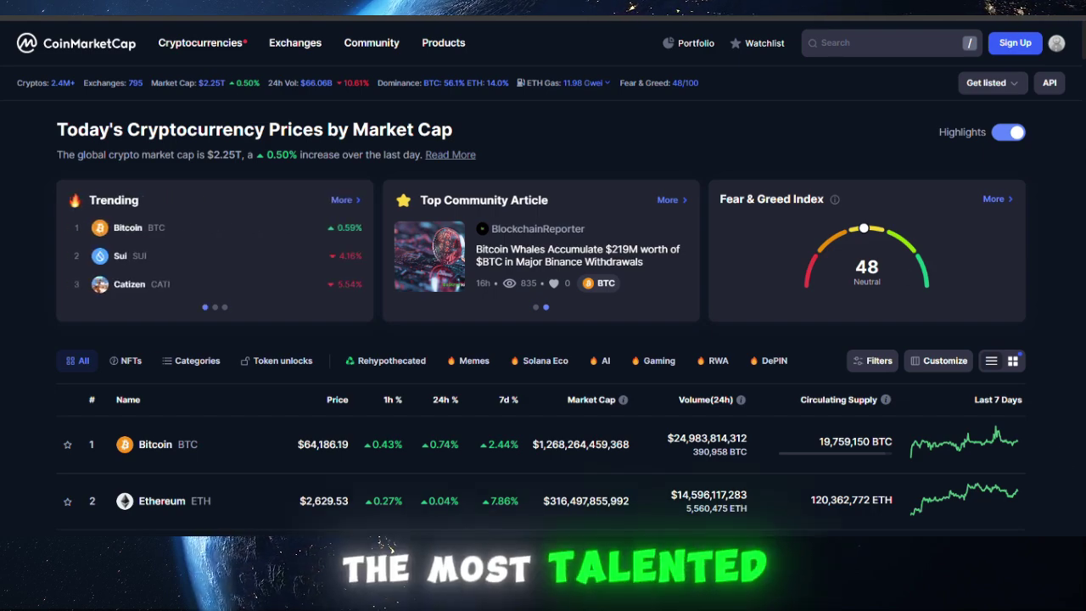
Step: Browse the cryptocurrency ranking table and open the XRP entry
{"action": "scroll", "coordinate": [543, 305], "scroll_direction": "down", "scroll_amount": 16}
{"action": "scroll", "coordinate": [543, 306], "scroll_direction": "up", "scroll_amount": 5}
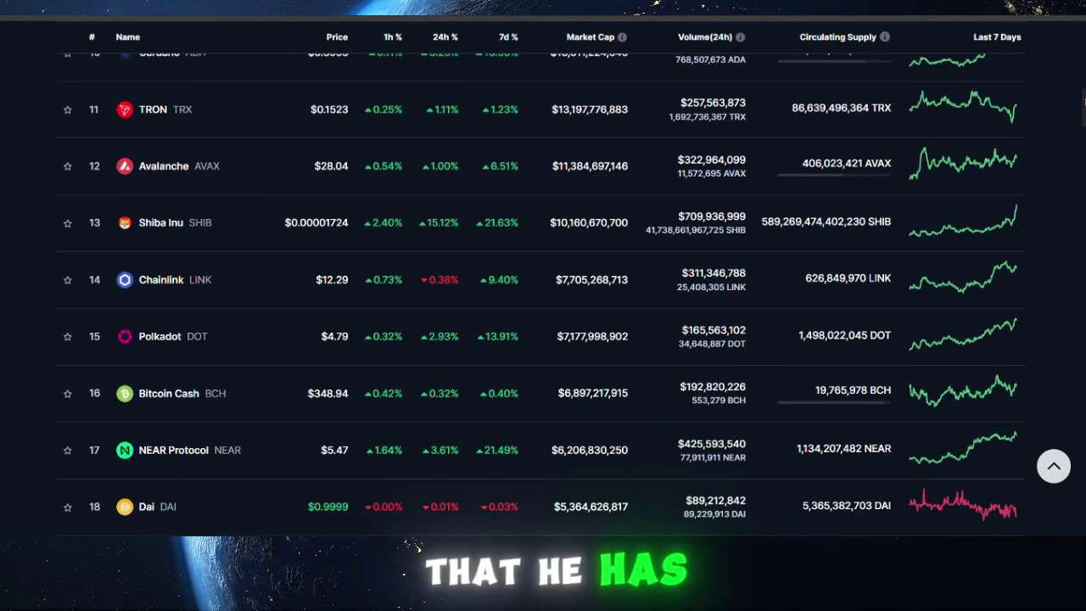
{"action": "scroll", "coordinate": [416, 545], "scroll_direction": "up", "scroll_amount": 4}
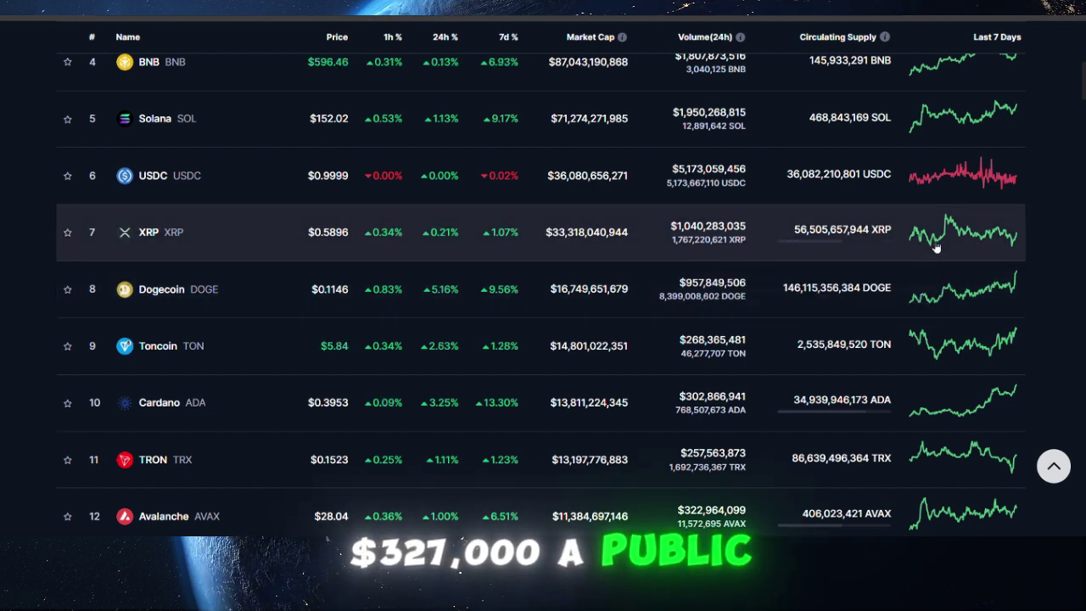
{"action": "left_click", "coordinate": [168, 247]}
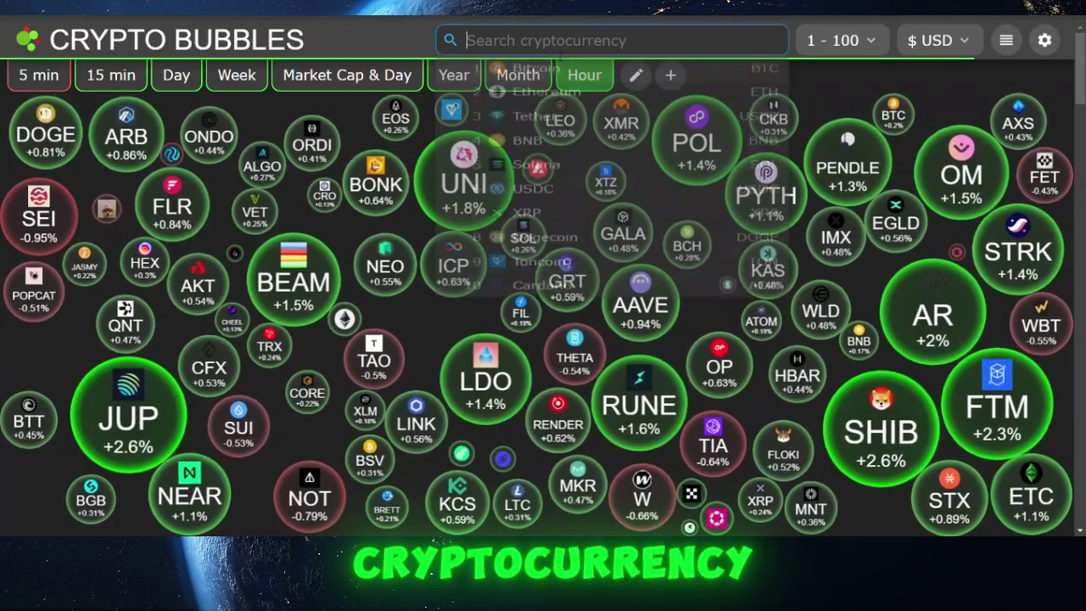
Step: View the hourly price chart and details of XRP in Crypto Bubbles, then close them
{"action": "left_click", "coordinate": [611, 40]}
{"action": "left_click", "coordinate": [592, 274]}
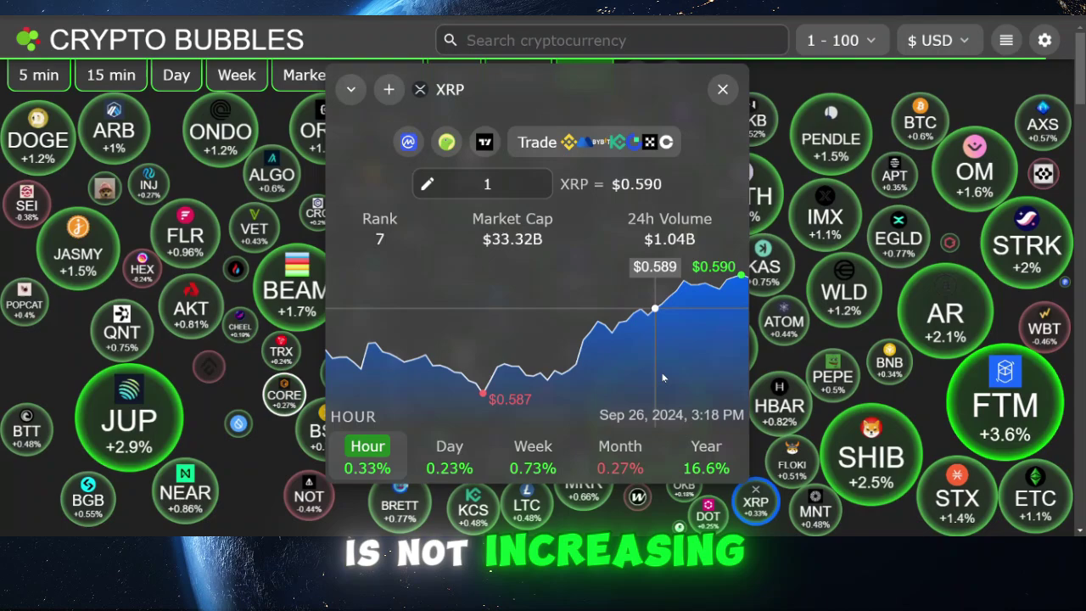
{"action": "left_click", "coordinate": [723, 88]}
Step: Show the bubbles by 15-minute and yearly performance, and view XRP's yearly price chart
{"action": "left_click", "coordinate": [110, 74]}
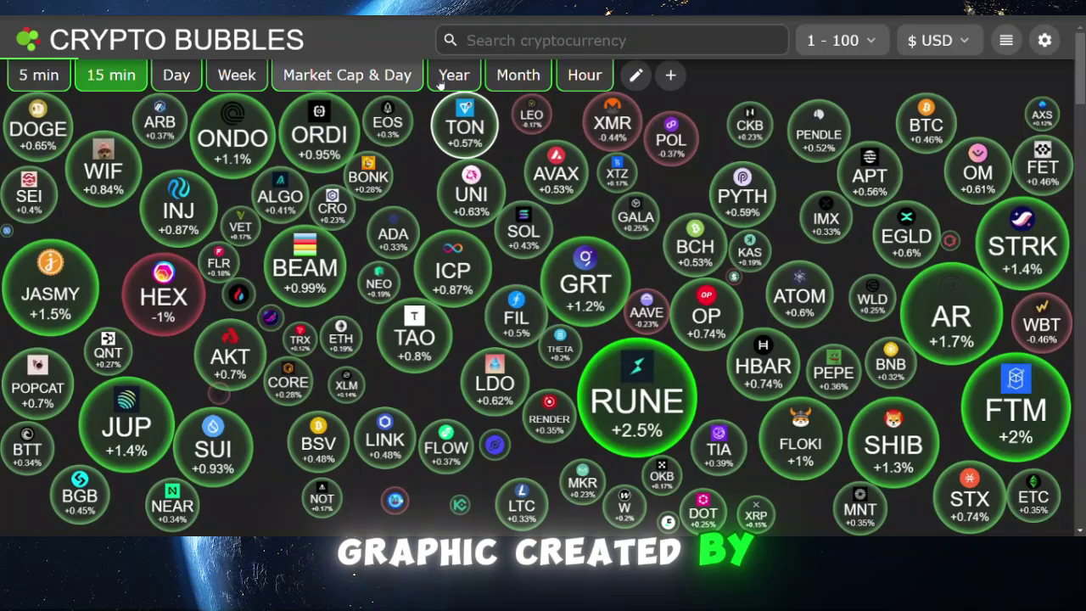
{"action": "left_click", "coordinate": [467, 74]}
{"action": "left_click", "coordinate": [543, 40]}
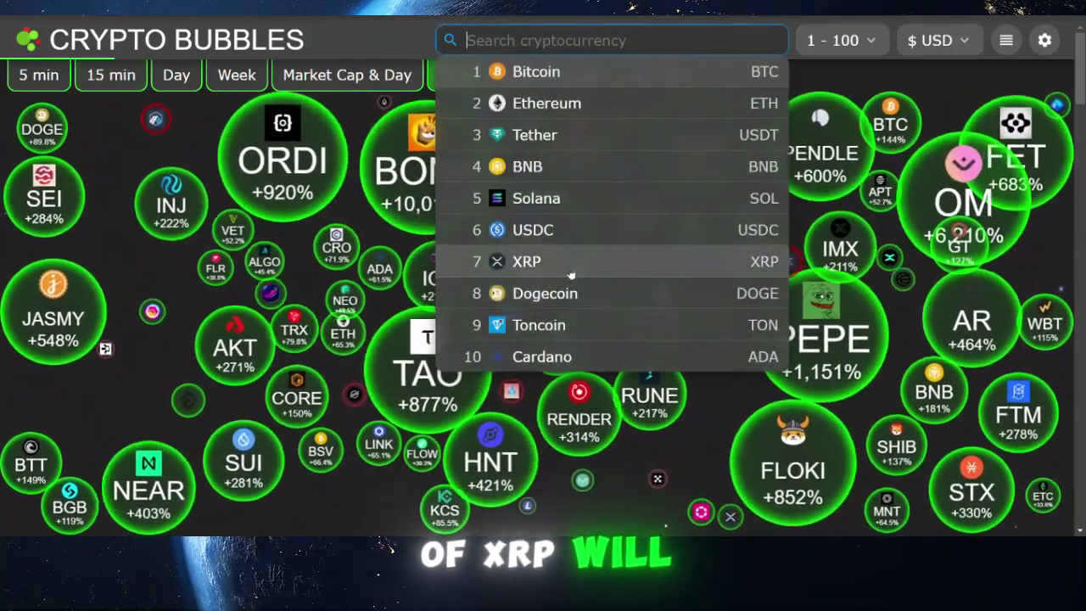
{"action": "left_click", "coordinate": [528, 262]}
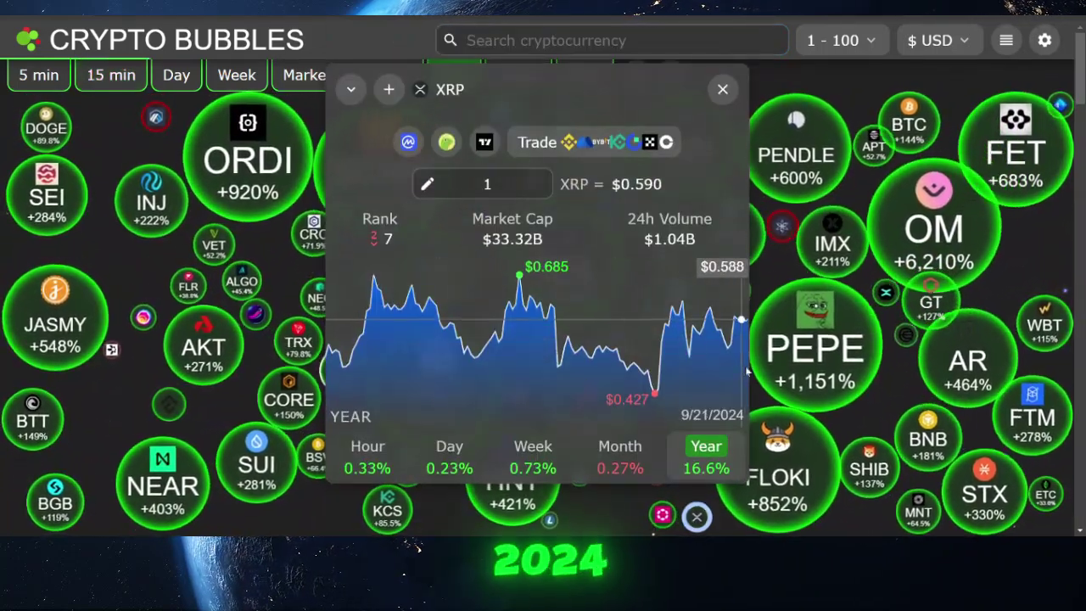
{"action": "left_click", "coordinate": [718, 91]}
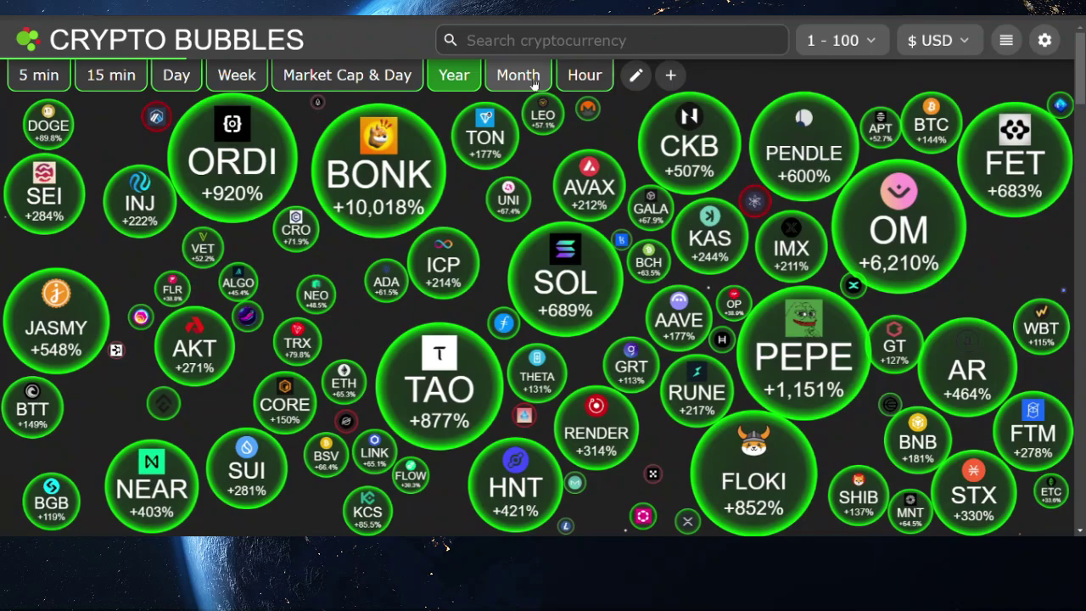
Step: Change the period to Month and view XRP's monthly price chart from the ranked coin list
{"action": "left_click", "coordinate": [521, 77]}
{"action": "scroll", "coordinate": [515, 124], "scroll_direction": "down", "scroll_amount": 6}
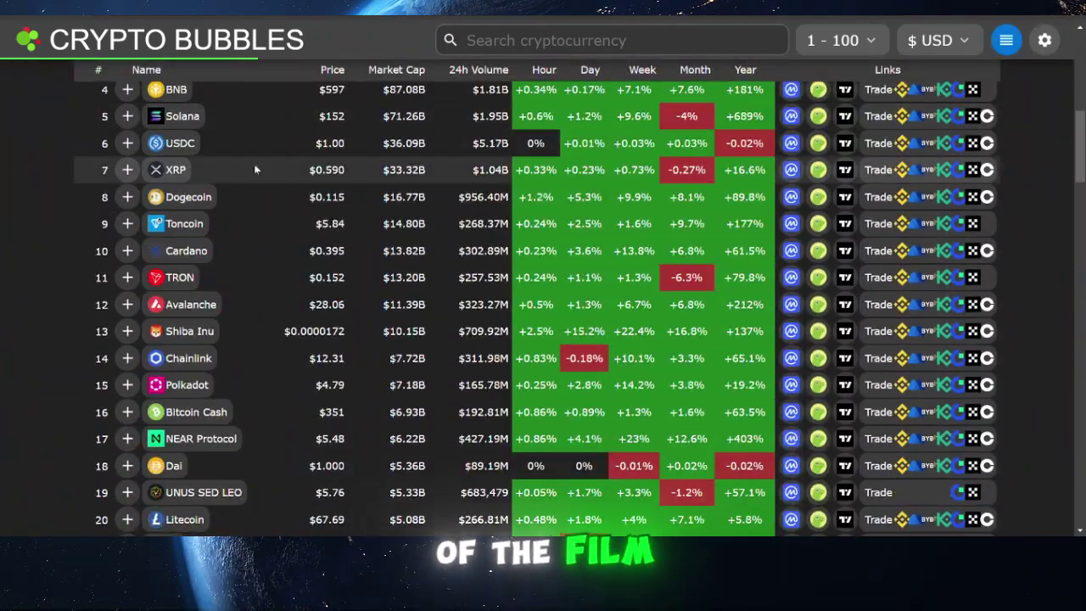
{"action": "left_click", "coordinate": [187, 170]}
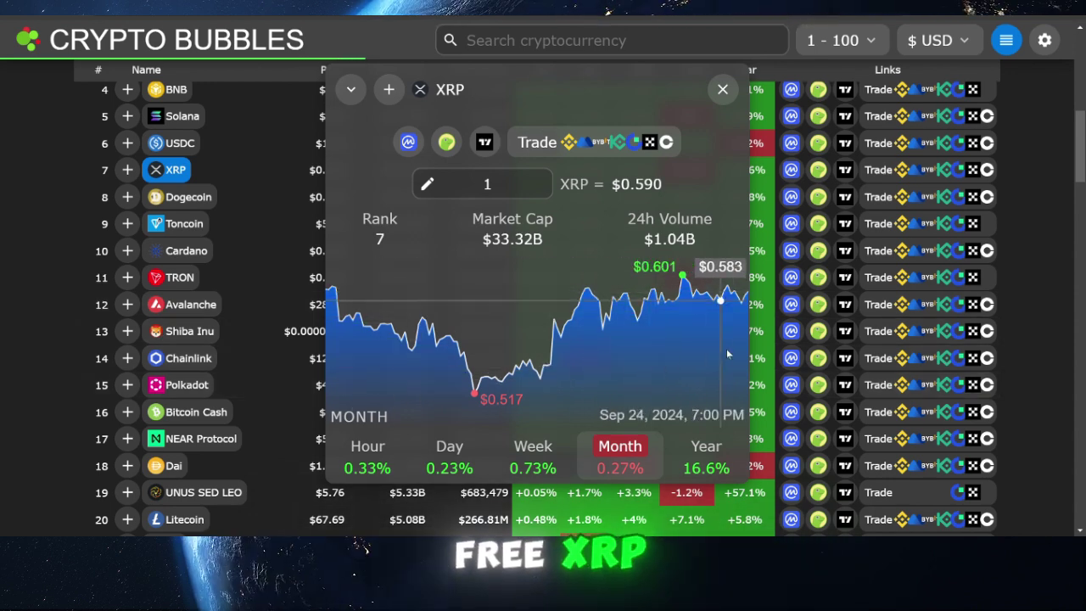
{"action": "left_click", "coordinate": [722, 89]}
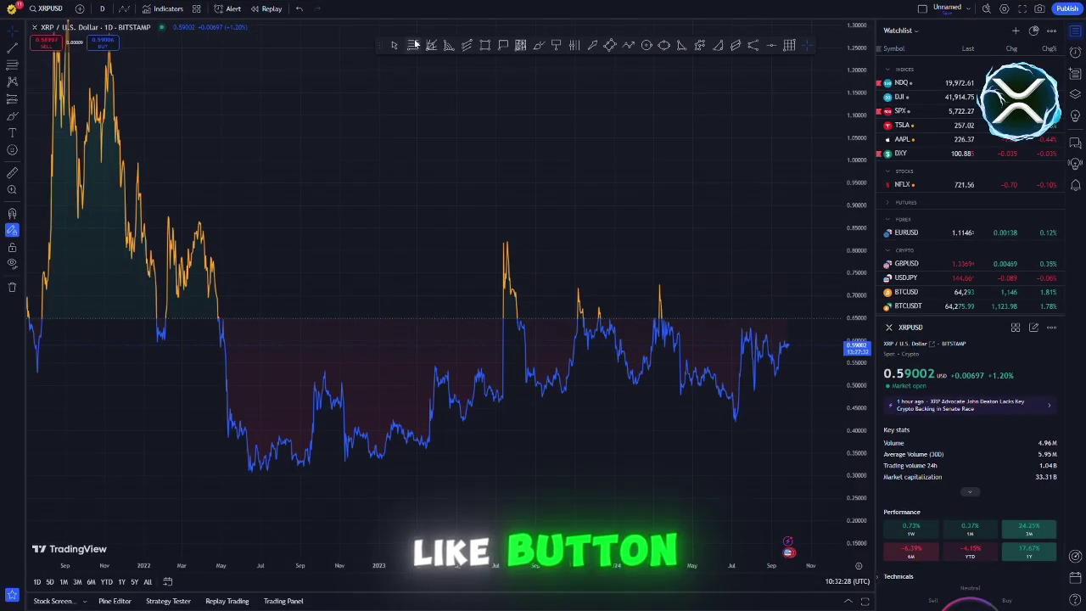
Step: Draw a Fibonacci retracement on the XRPUSD chart from about 1.152 in August 2021 to about 0.200 in autumn 2024
{"action": "left_click", "coordinate": [415, 46]}
{"action": "left_click", "coordinate": [55, 91]}
{"action": "left_click_drag", "start_coordinate": [669, 402], "coordinate": [817, 519]}
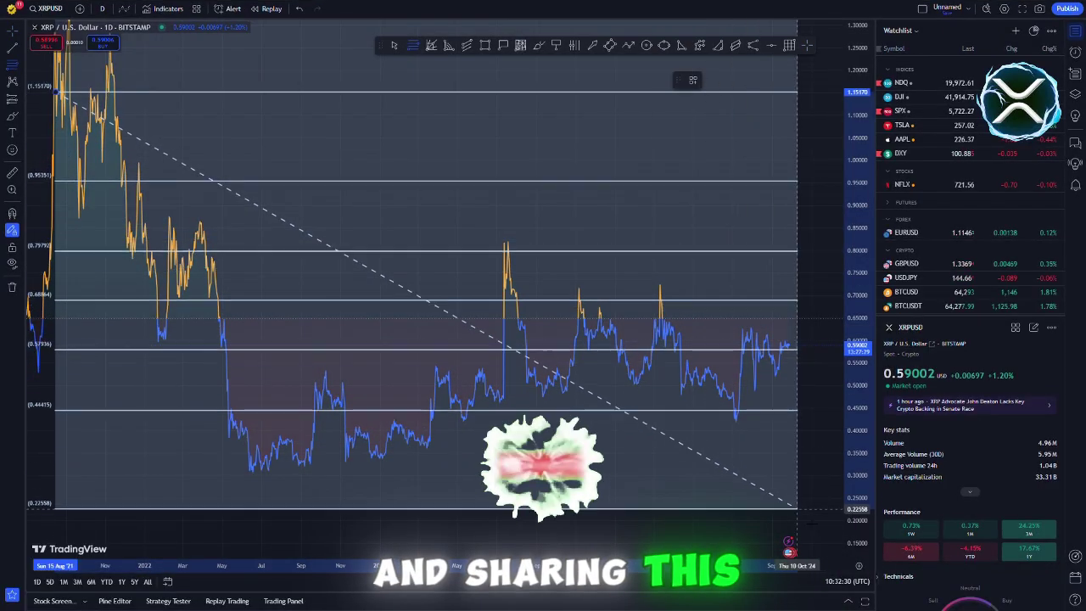
Step: Draw cyclic lines spaced from 19 Oct 2021 to 13 Mar 2022 and colour them yellow
{"action": "left_click", "coordinate": [574, 45]}
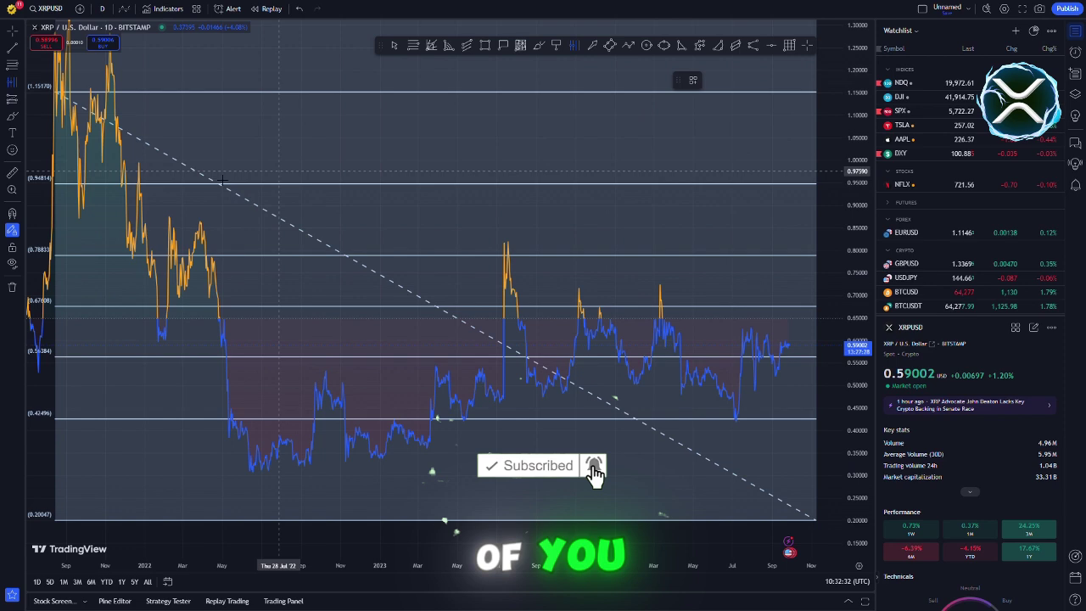
{"action": "left_click_drag", "start_coordinate": [98, 139], "coordinate": [191, 140]}
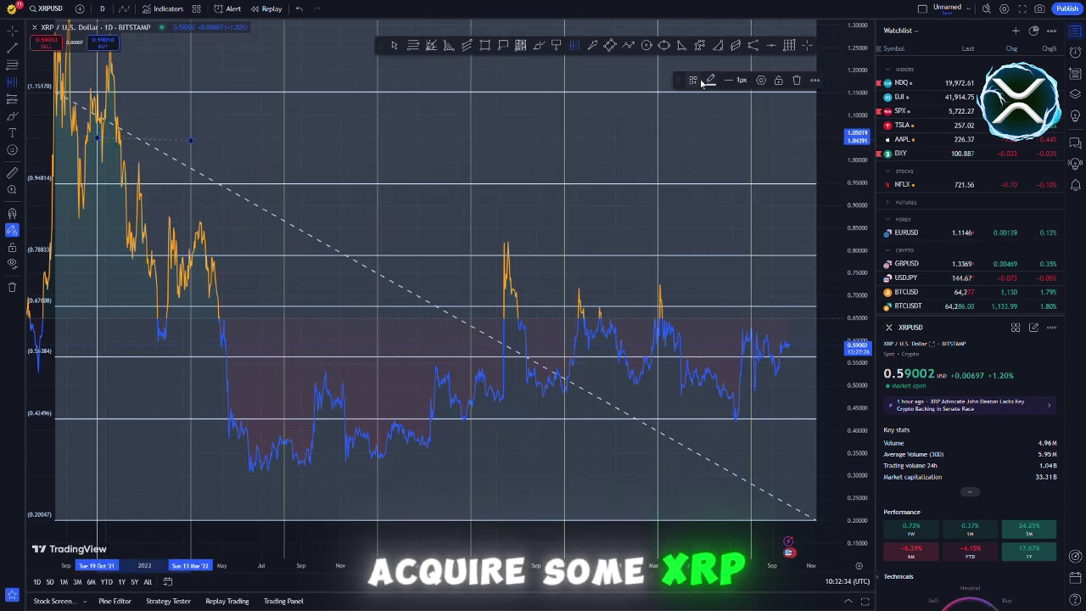
{"action": "left_click", "coordinate": [693, 80]}
{"action": "left_click", "coordinate": [711, 80]}
{"action": "left_click", "coordinate": [734, 114]}
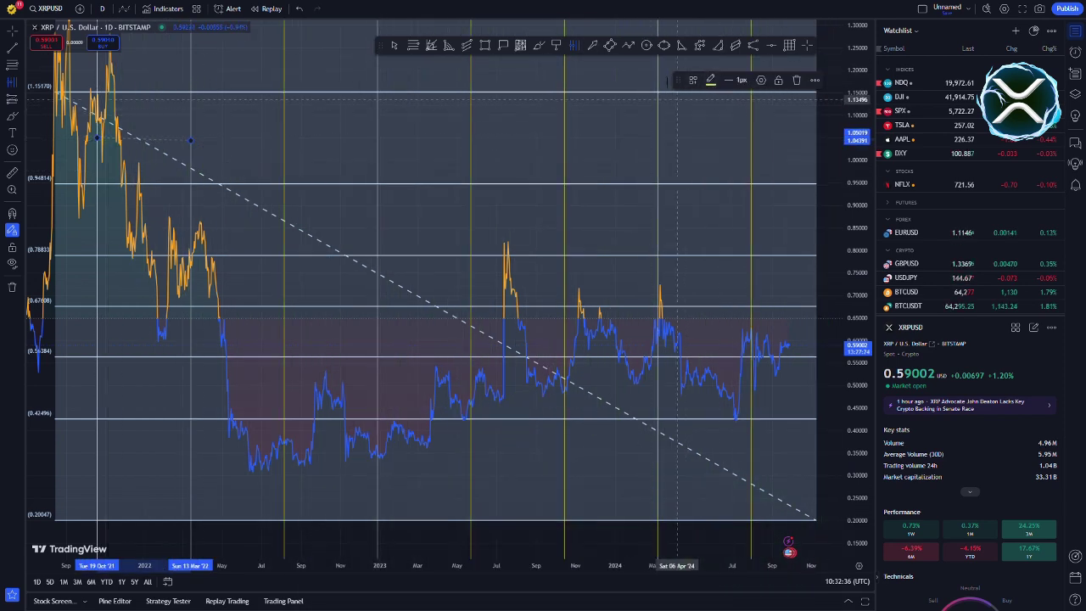
Step: Draw a zigzag arrow path along XRP's main price swings from the November 2021 peak to October 2024
{"action": "left_click", "coordinate": [628, 45]}
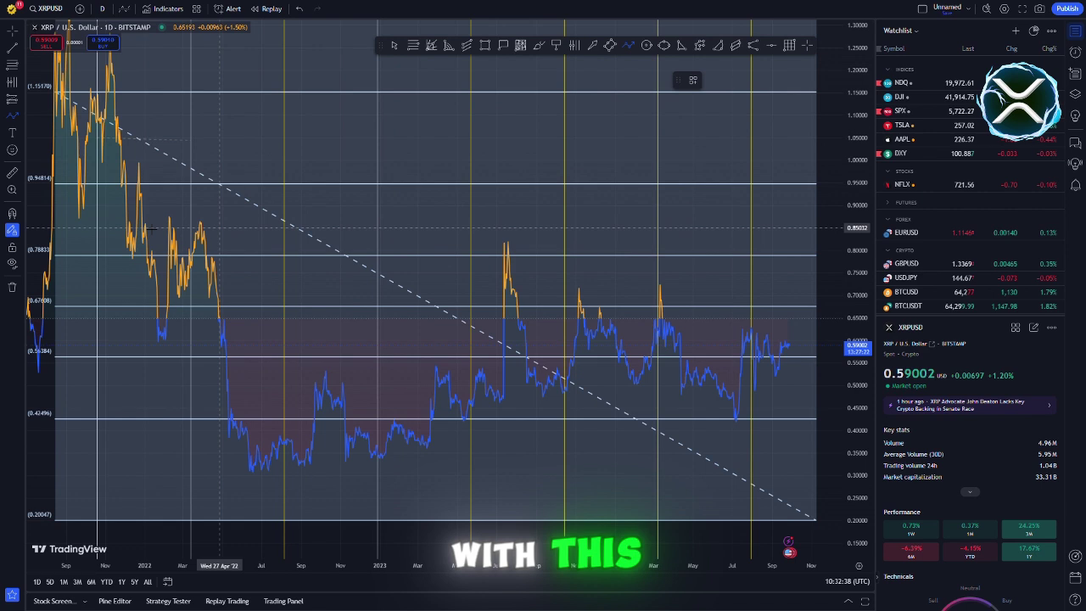
{"action": "left_click", "coordinate": [97, 116]}
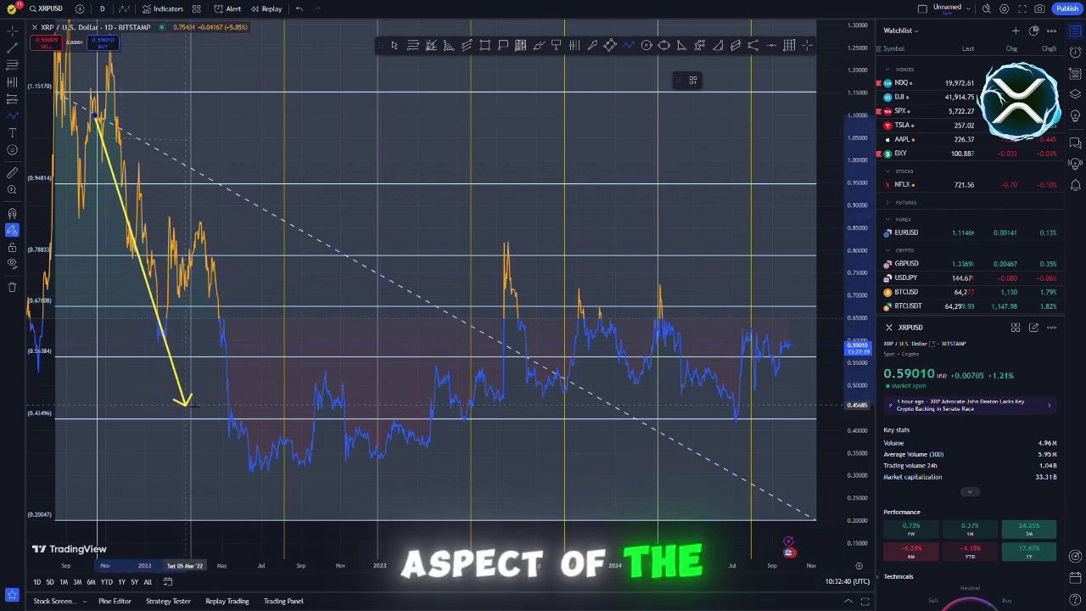
{"action": "left_click", "coordinate": [172, 309]}
{"action": "left_click", "coordinate": [216, 204]}
{"action": "left_click", "coordinate": [268, 501]}
{"action": "left_click", "coordinate": [323, 360]}
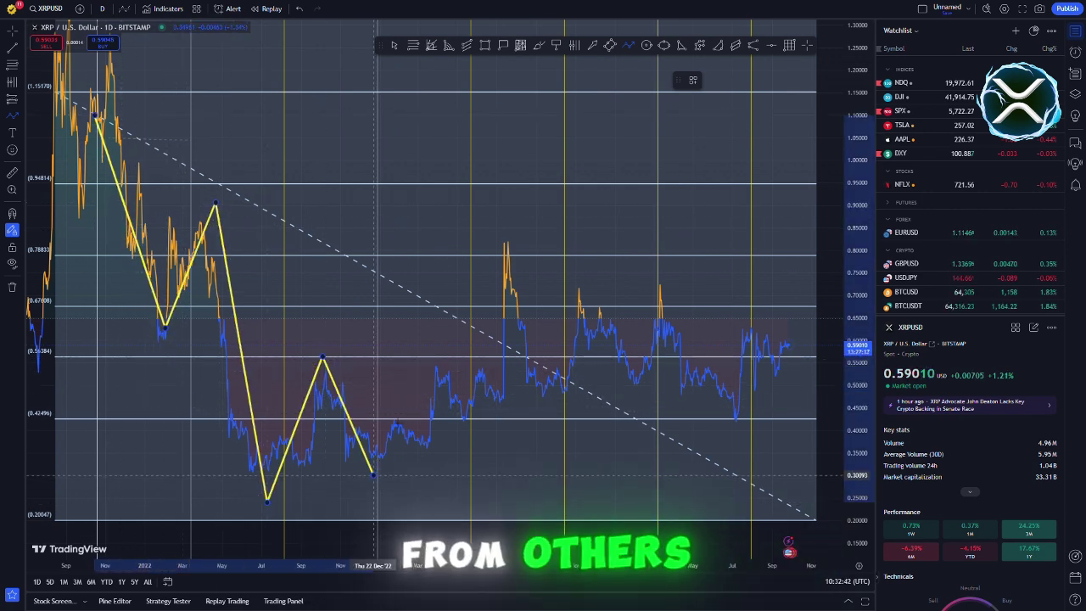
{"action": "left_click", "coordinate": [373, 474]}
{"action": "left_click", "coordinate": [399, 410]}
{"action": "left_click", "coordinate": [457, 474]}
{"action": "left_click", "coordinate": [506, 254]}
{"action": "left_click", "coordinate": [551, 396]}
{"action": "left_click", "coordinate": [585, 278]}
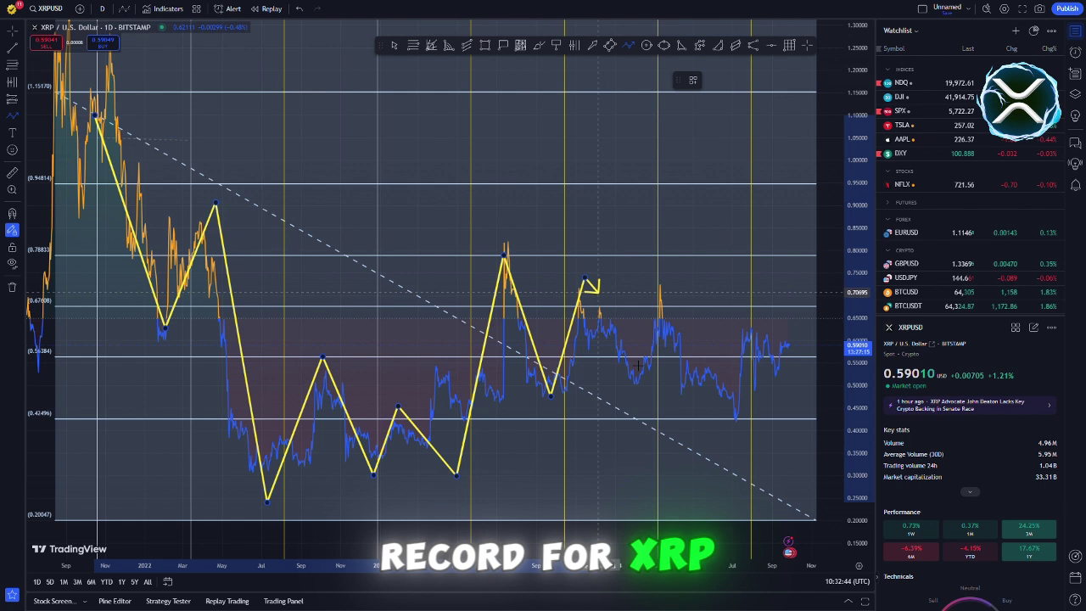
{"action": "left_click", "coordinate": [654, 404]}
{"action": "left_click", "coordinate": [682, 299]}
{"action": "left_click", "coordinate": [735, 422]}
{"action": "double_click", "coordinate": [794, 336]}
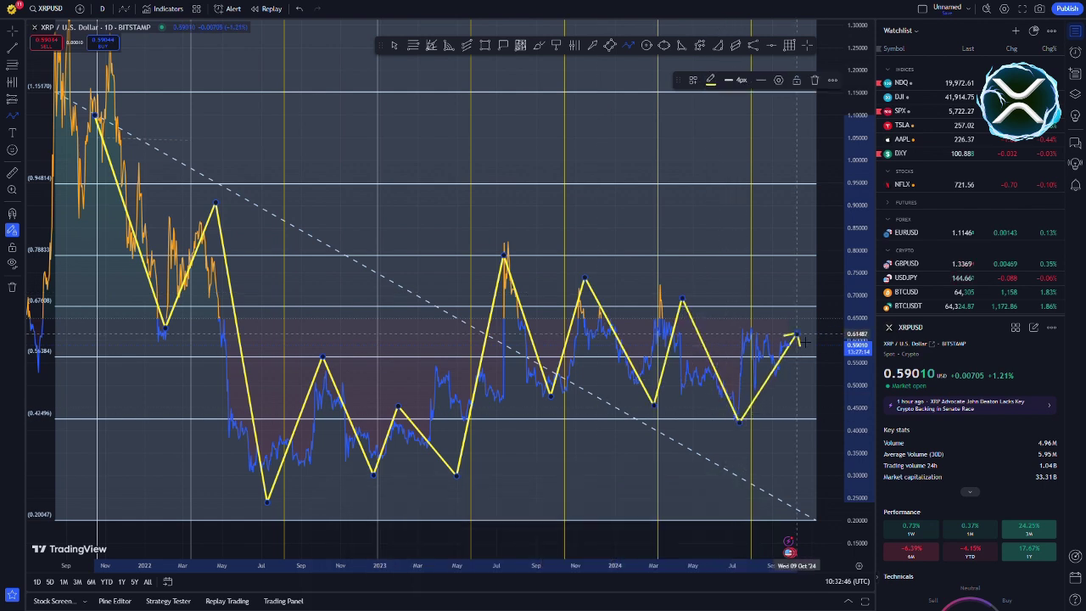
Step: Place price notes at about 1.073 near the path's start and 0.688 at its first low, colouring the second label orange
{"action": "left_click", "coordinate": [556, 47]}
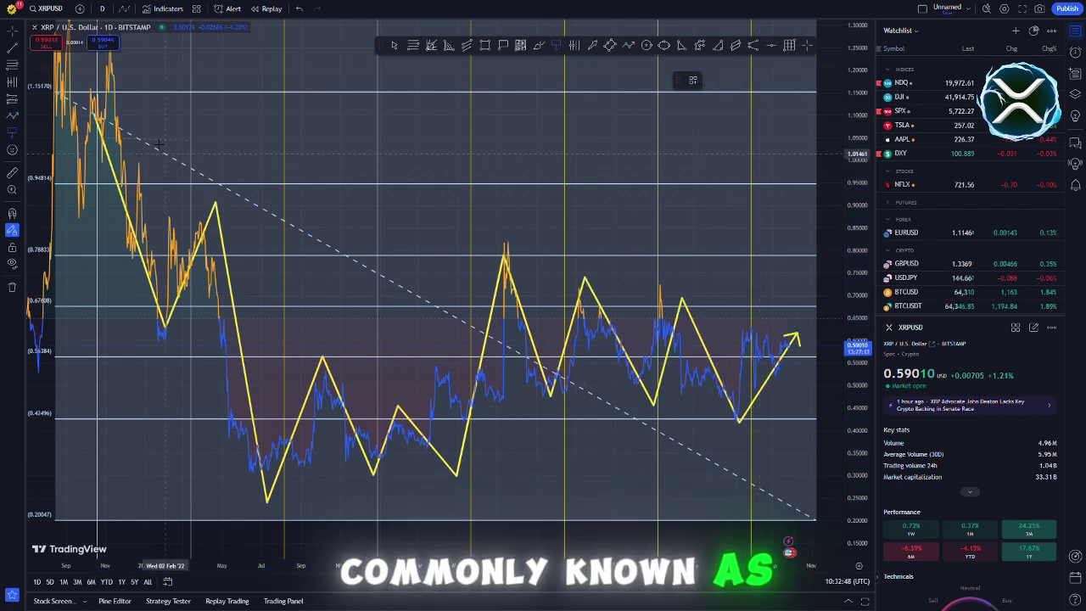
{"action": "left_click", "coordinate": [105, 127]}
{"action": "left_click", "coordinate": [153, 68]}
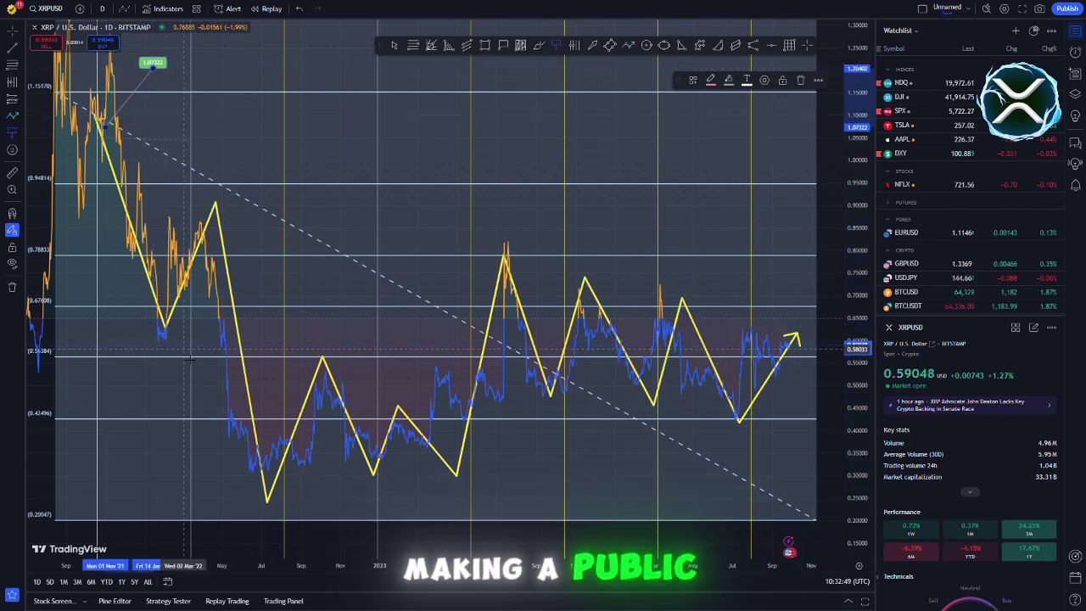
{"action": "left_click", "coordinate": [143, 401]}
{"action": "left_click", "coordinate": [728, 80]}
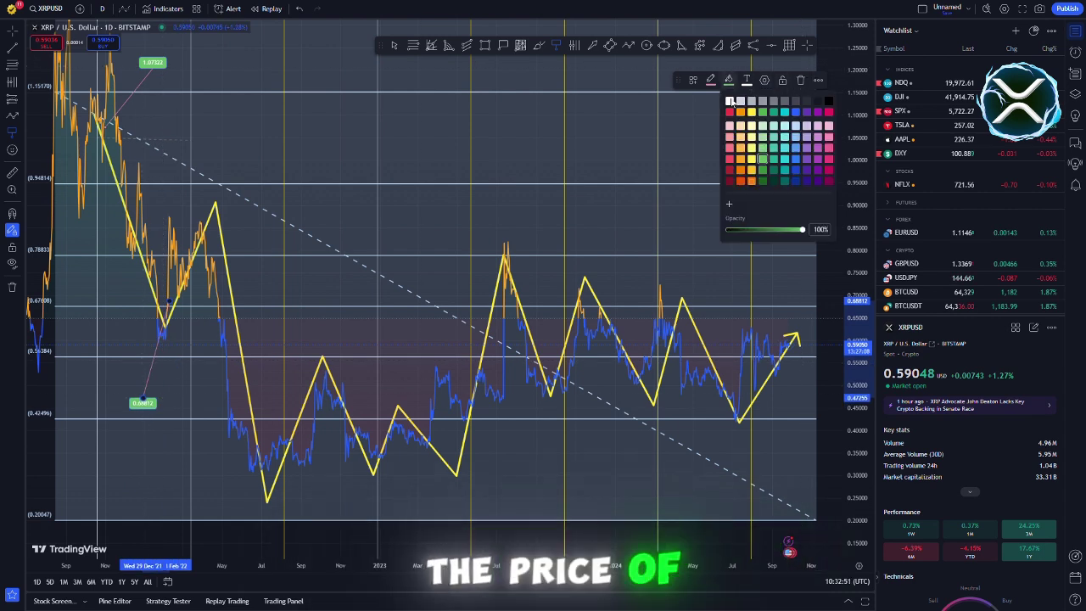
{"action": "left_click", "coordinate": [750, 181]}
Step: Add a teal price note at about 0.884 on the spring 2022 peak and a light blue one at about 0.372 near the following low
{"action": "left_click", "coordinate": [244, 117]}
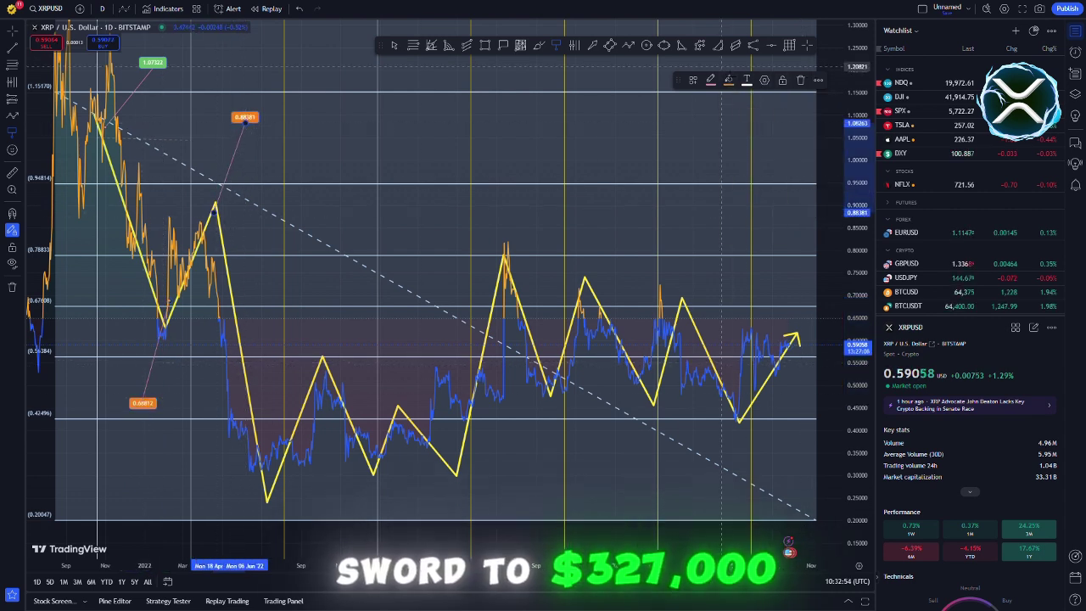
{"action": "left_click", "coordinate": [728, 80]}
{"action": "left_click", "coordinate": [788, 170]}
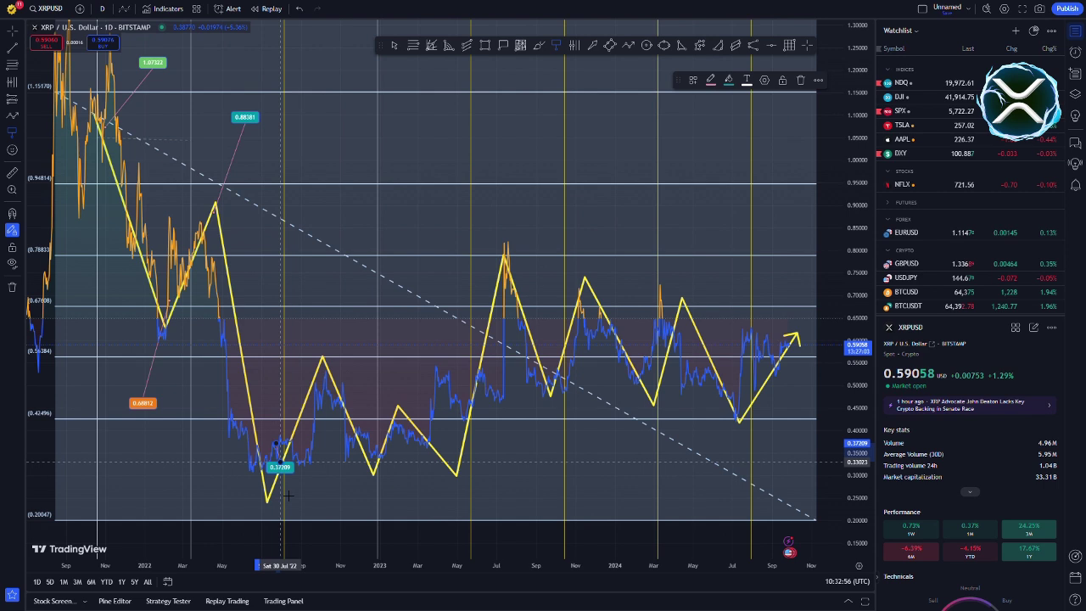
{"action": "left_click", "coordinate": [728, 79]}
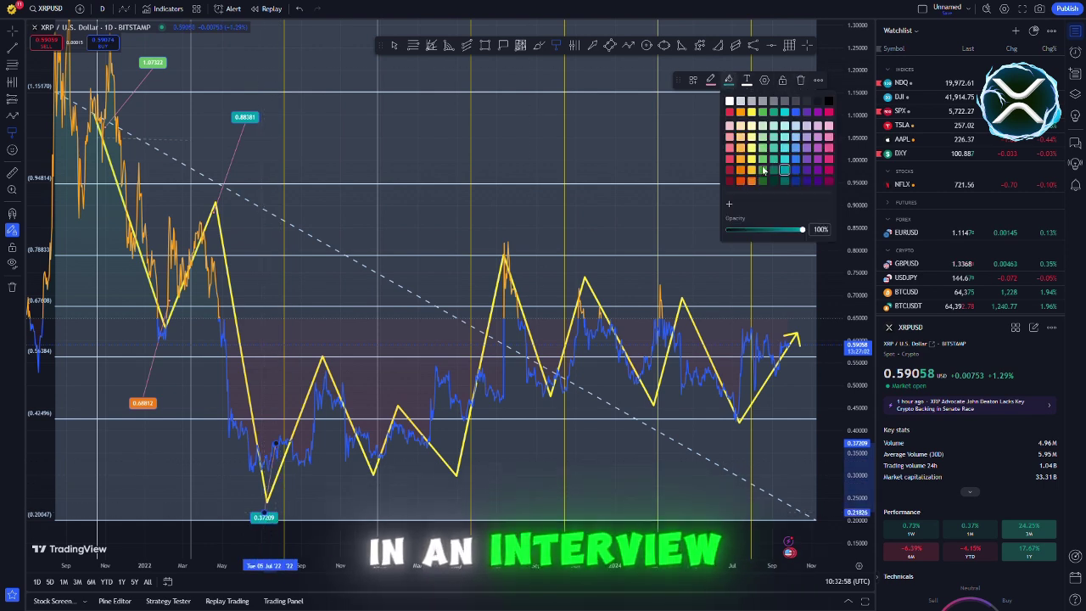
{"action": "left_click", "coordinate": [793, 155]}
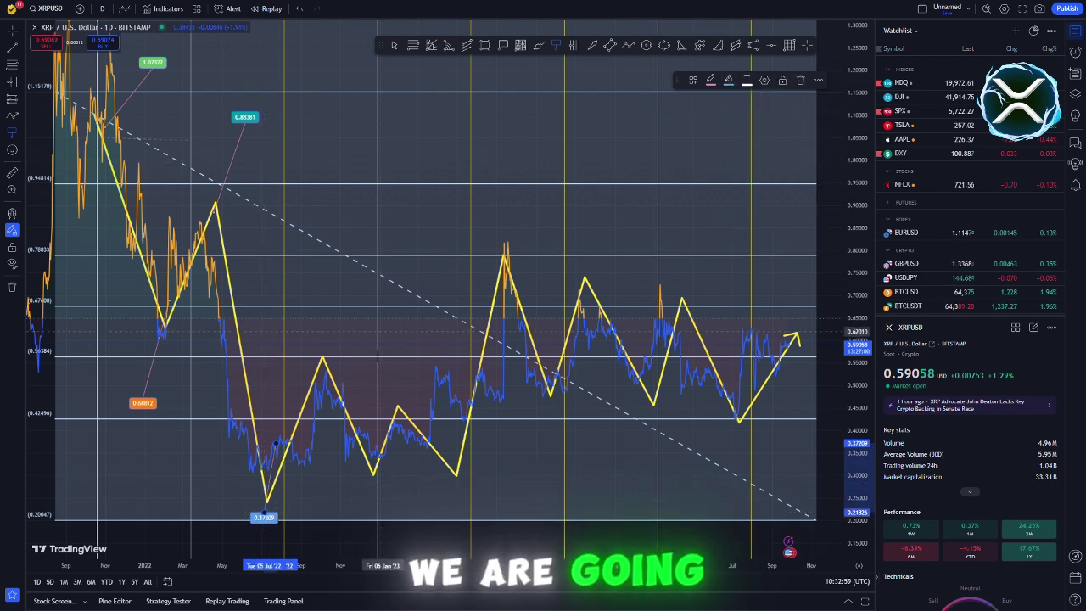
Step: Add a green price note at about 0.508 on the autumn 2022 peak and a turquoise one at about 0.366 near the December 2022 low
{"action": "left_click", "coordinate": [318, 382]}
{"action": "left_click", "coordinate": [356, 265]}
{"action": "left_click", "coordinate": [729, 82]}
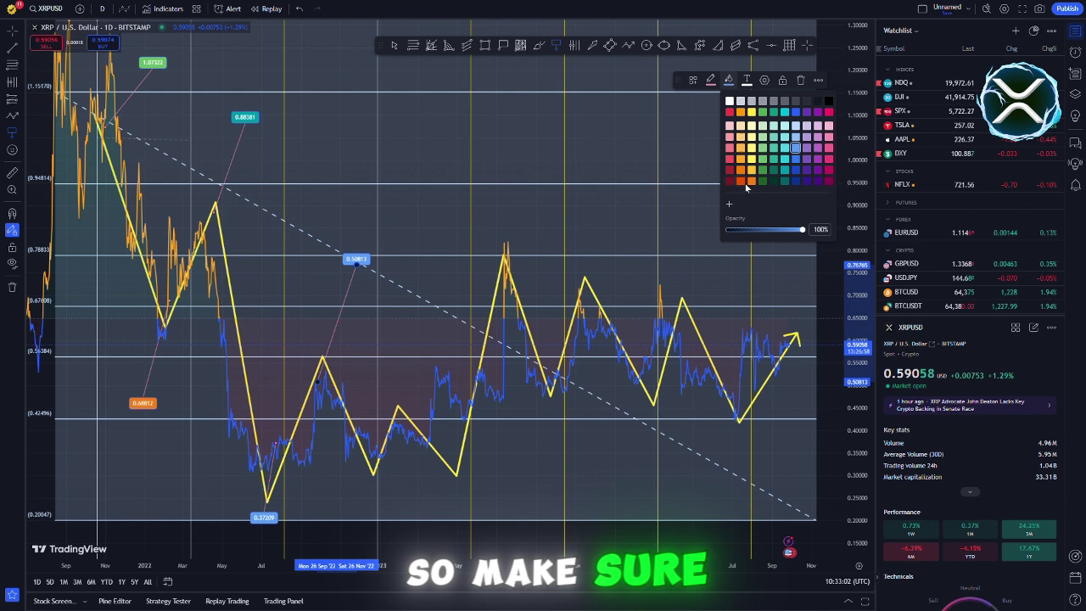
{"action": "left_click", "coordinate": [761, 170]}
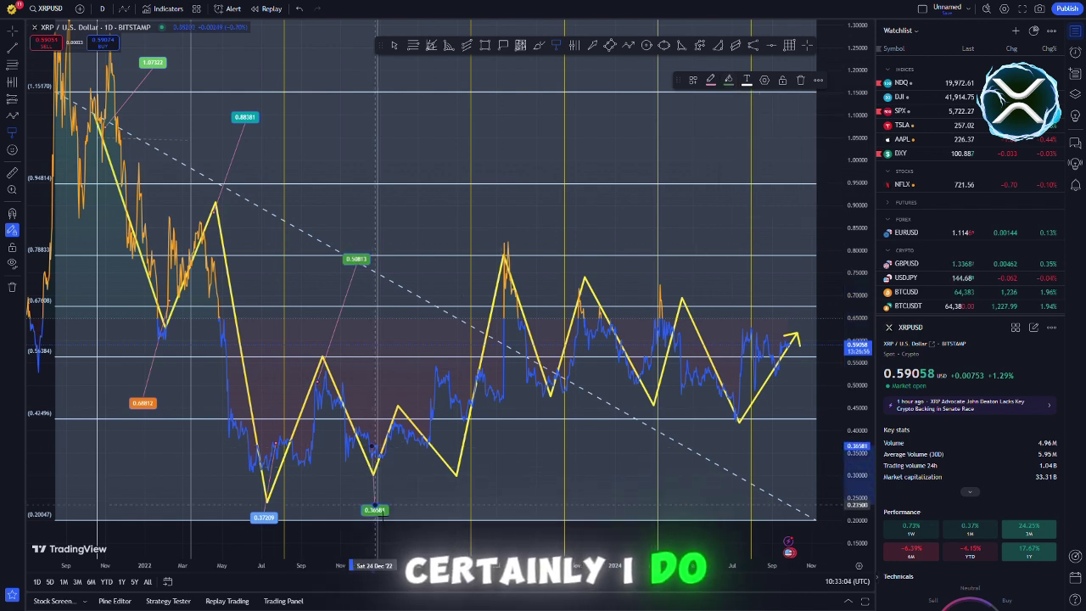
{"action": "left_click", "coordinate": [728, 81]}
{"action": "left_click", "coordinate": [773, 169]}
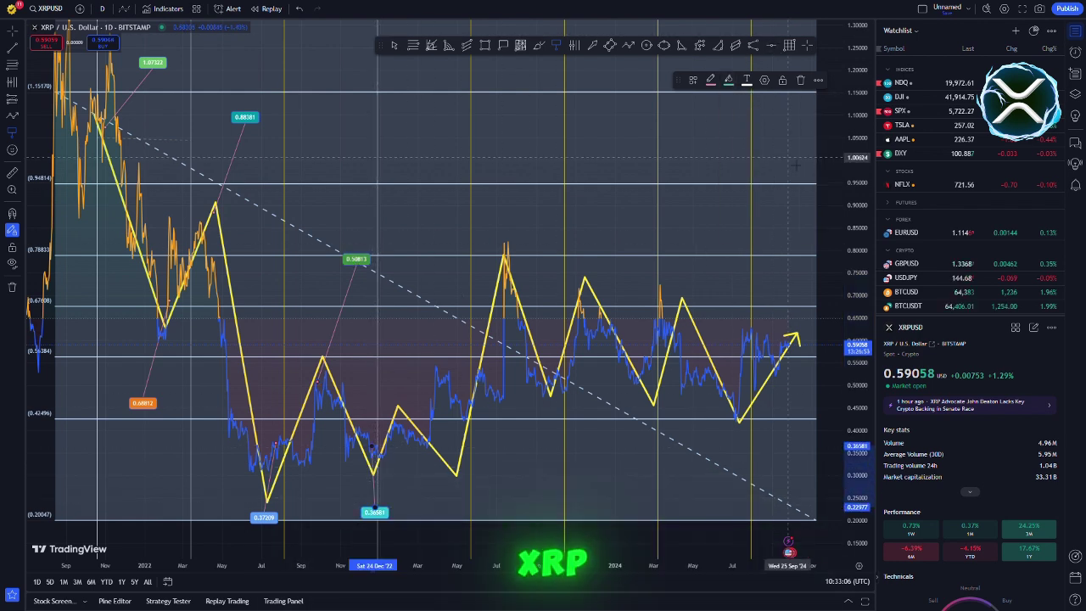
Step: Add turquoise price notes at about 0.420 near the early 2023 peak and about 0.320 at the following path low
{"action": "left_click", "coordinate": [394, 421]}
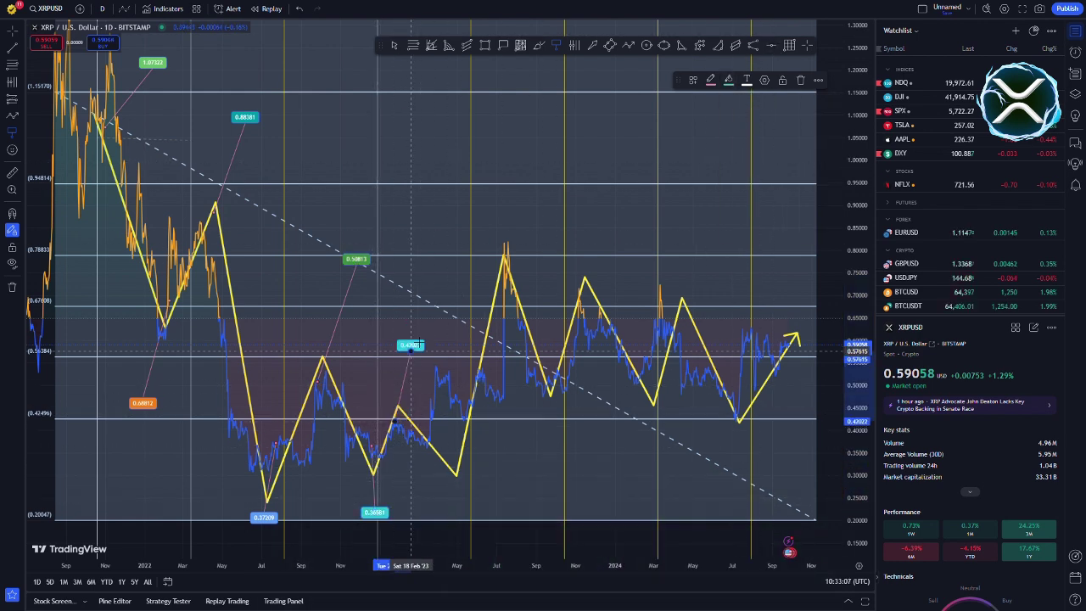
{"action": "left_click", "coordinate": [728, 82]}
{"action": "left_click", "coordinate": [591, 396]}
{"action": "left_click_drag", "start_coordinate": [458, 474], "coordinate": [500, 488]}
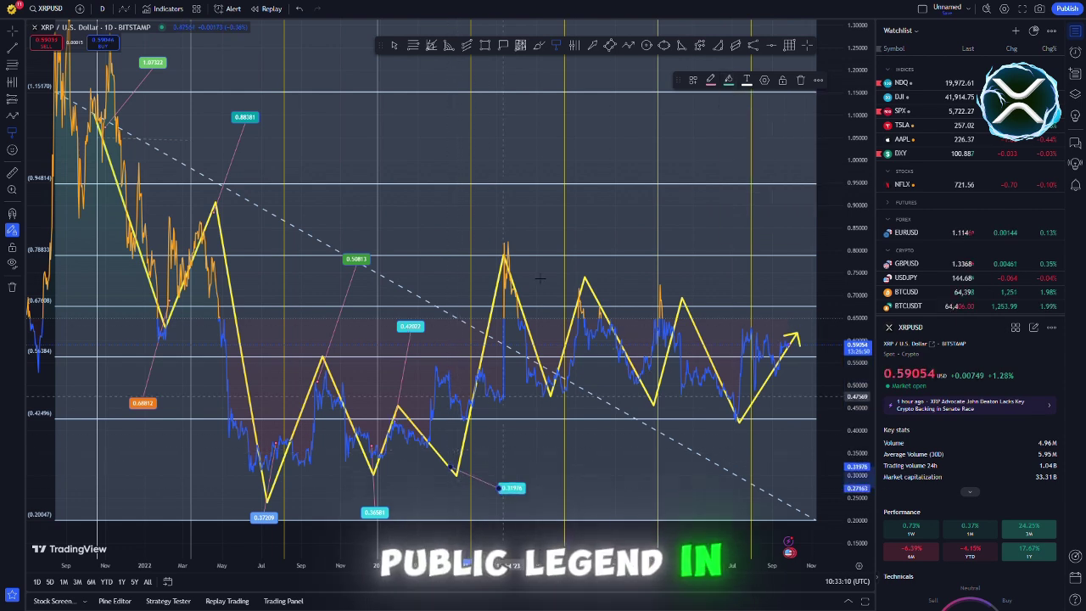
Step: Circle the July 2023 peak with the Brush, draw a curved arrow from it, and handwrite "XRP" beside the arrowhead
{"action": "left_click", "coordinate": [538, 46]}
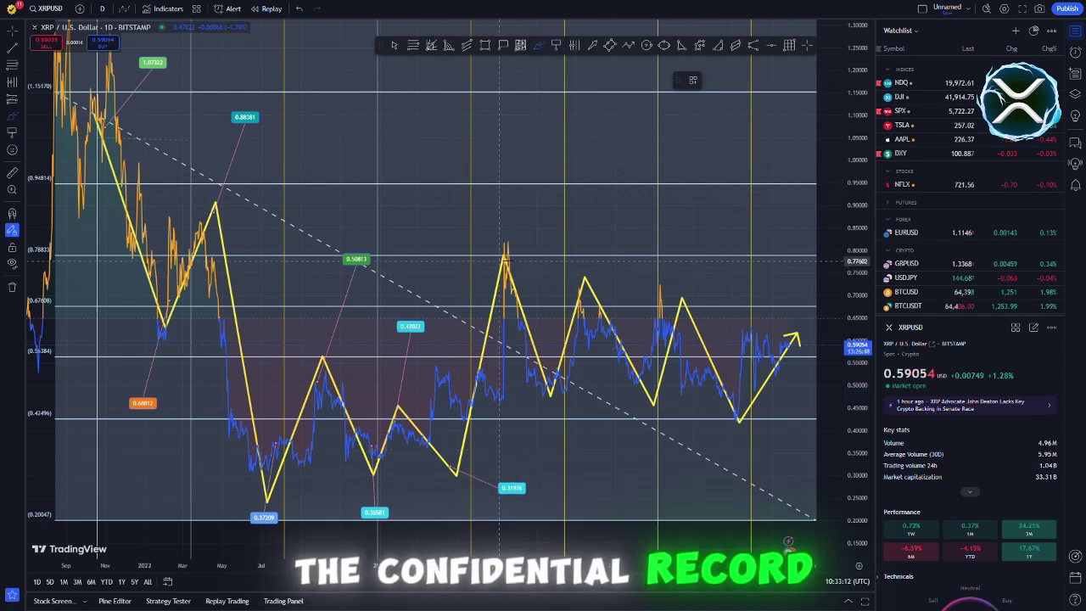
{"action": "mouse_move", "coordinate": [501, 253]}
{"action": "left_mouse_down"}
{"action": "mouse_move", "coordinate": [491, 259]}
{"action": "mouse_move", "coordinate": [562, 163]}
{"action": "left_mouse_up"}
{"action": "left_click_drag", "start_coordinate": [536, 129], "coordinate": [557, 166]}
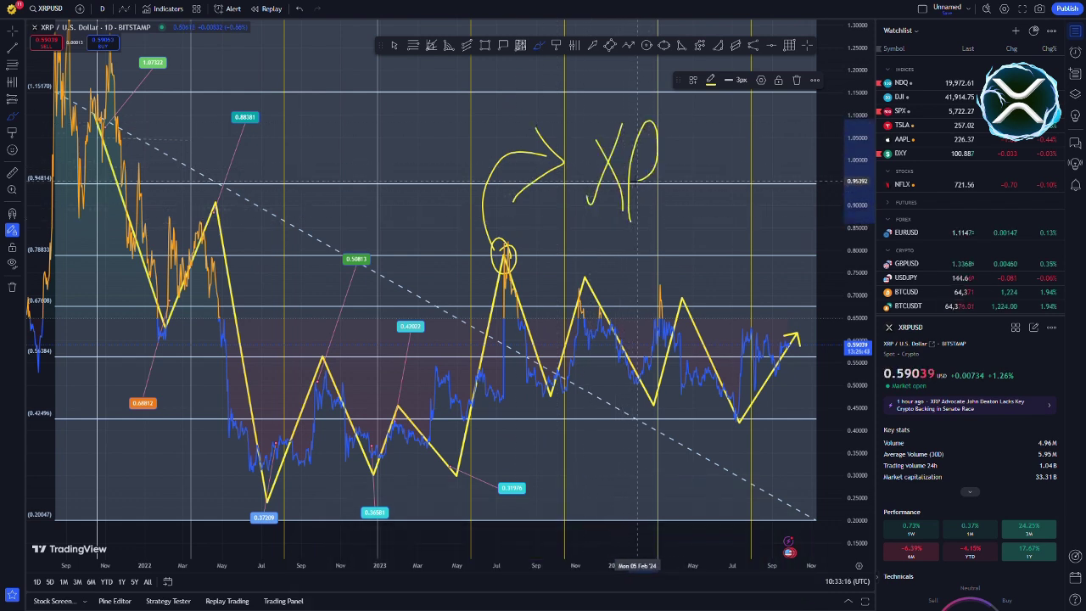
{"action": "left_click_drag", "start_coordinate": [682, 121], "coordinate": [692, 193]}
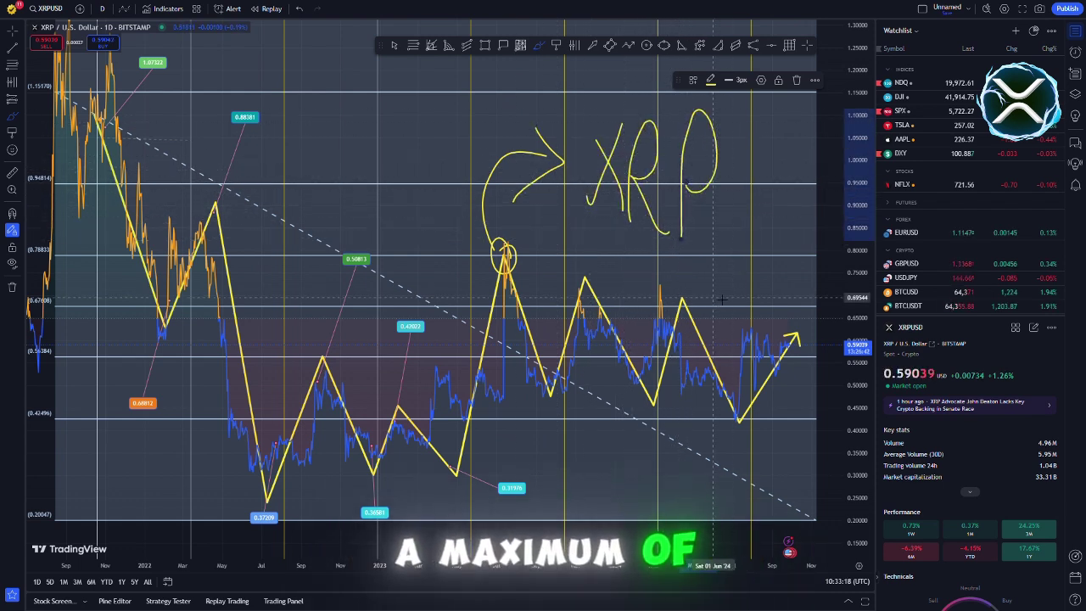
Step: Circle the swing path's end with the Brush, draw an upward curved arrow from it, and circle the turning points from autumn 2023 to spring 2024
{"action": "mouse_move", "coordinate": [811, 348]}
{"action": "left_mouse_down"}
{"action": "mouse_move", "coordinate": [817, 337]}
{"action": "mouse_move", "coordinate": [787, 249]}
{"action": "mouse_move", "coordinate": [799, 272]}
{"action": "left_mouse_up"}
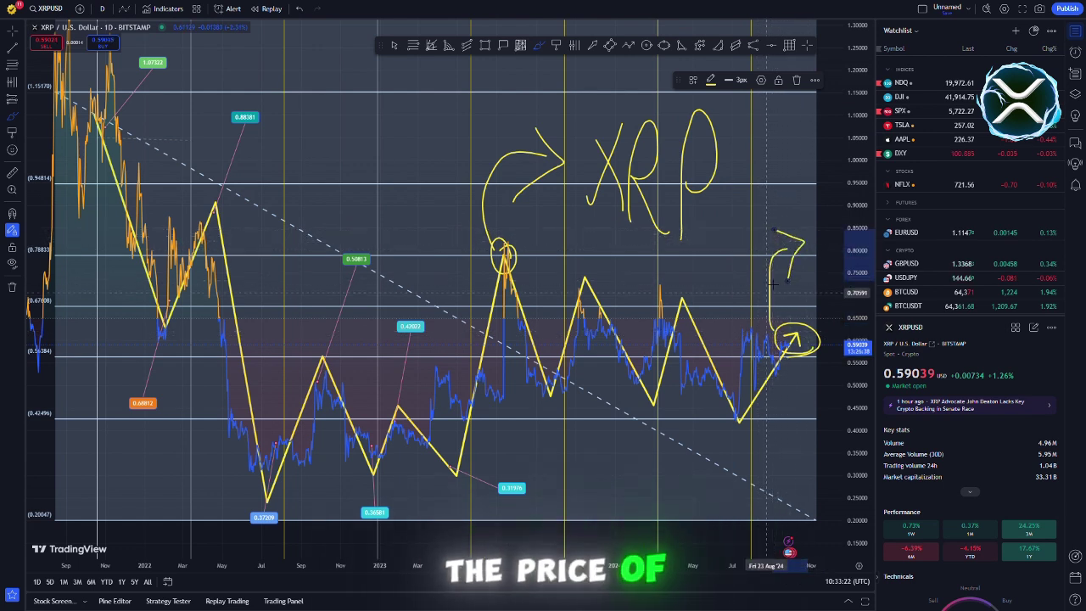
{"action": "left_click_drag", "start_coordinate": [655, 390], "coordinate": [651, 397]}
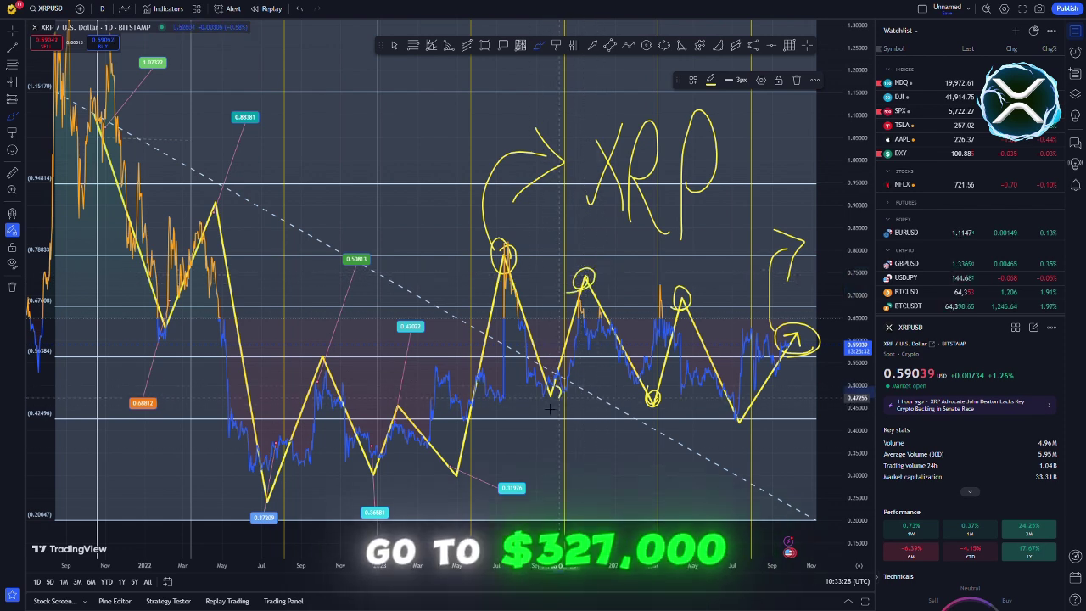
Step: Add a pink price note at about 0.482 on the autumn 2023 low and a light blue one at about 0.763 on the July 2023 peak
{"action": "left_click", "coordinate": [557, 45]}
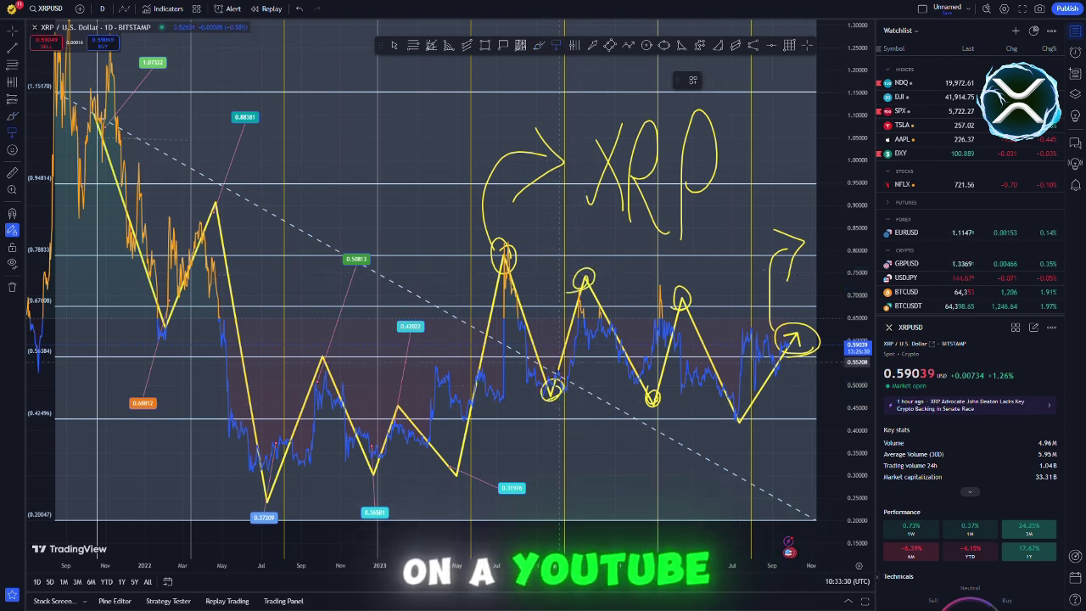
{"action": "left_click_drag", "start_coordinate": [547, 394], "coordinate": [598, 465]}
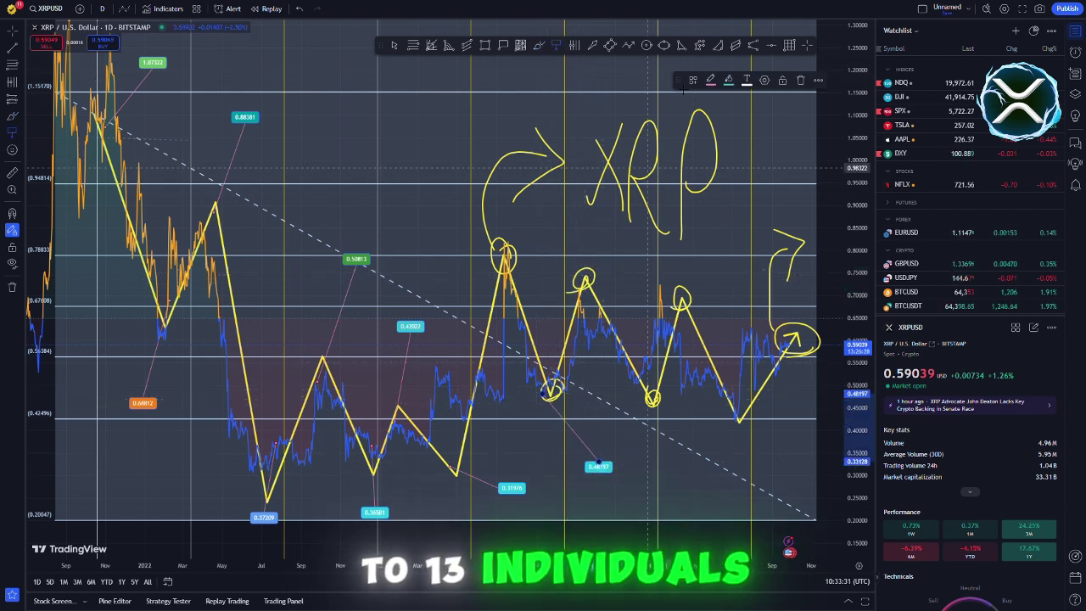
{"action": "left_click", "coordinate": [728, 79]}
{"action": "left_click", "coordinate": [734, 147]}
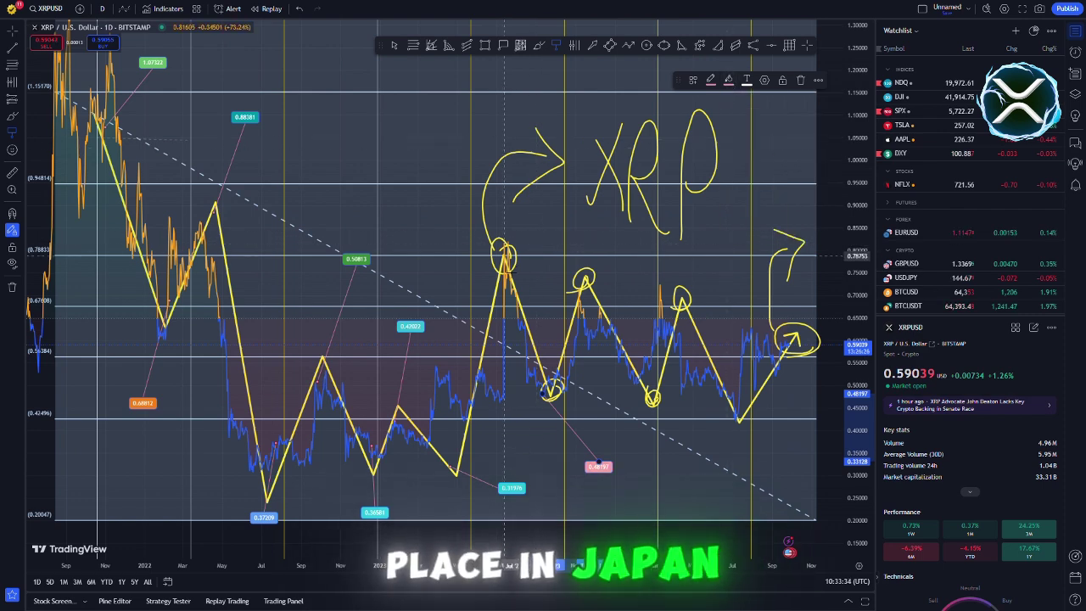
{"action": "left_click_drag", "start_coordinate": [505, 255], "coordinate": [441, 165]}
{"action": "left_click", "coordinate": [728, 79]}
{"action": "left_click", "coordinate": [791, 167]}
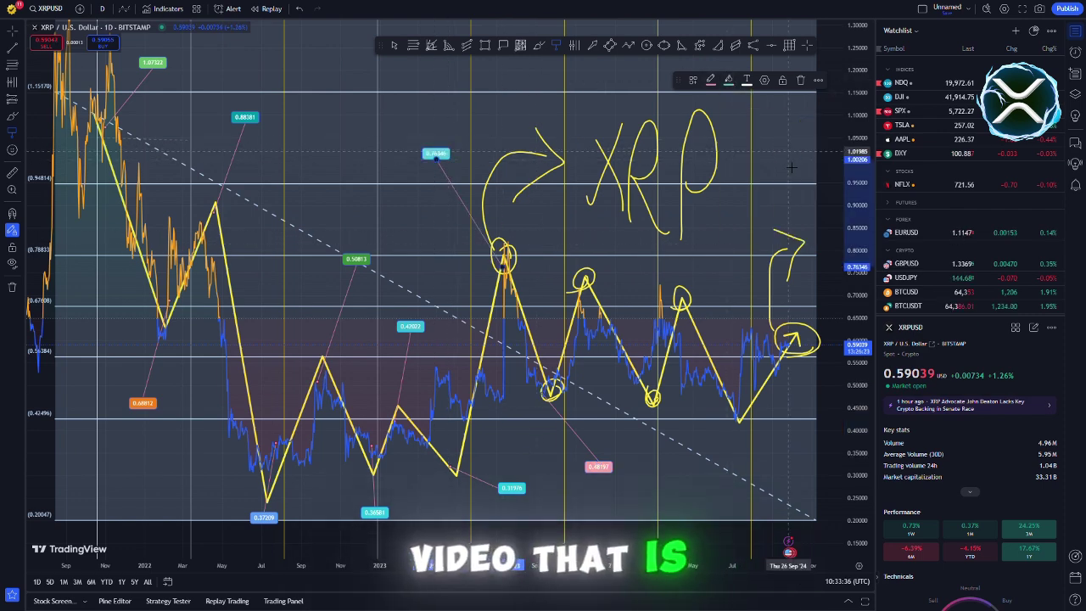
Step: Add a dark blue price note at about 0.713 on the November 2023 peak and a green one at about 0.481 on the early 2024 low
{"action": "left_click_drag", "start_coordinate": [585, 289], "coordinate": [599, 244]}
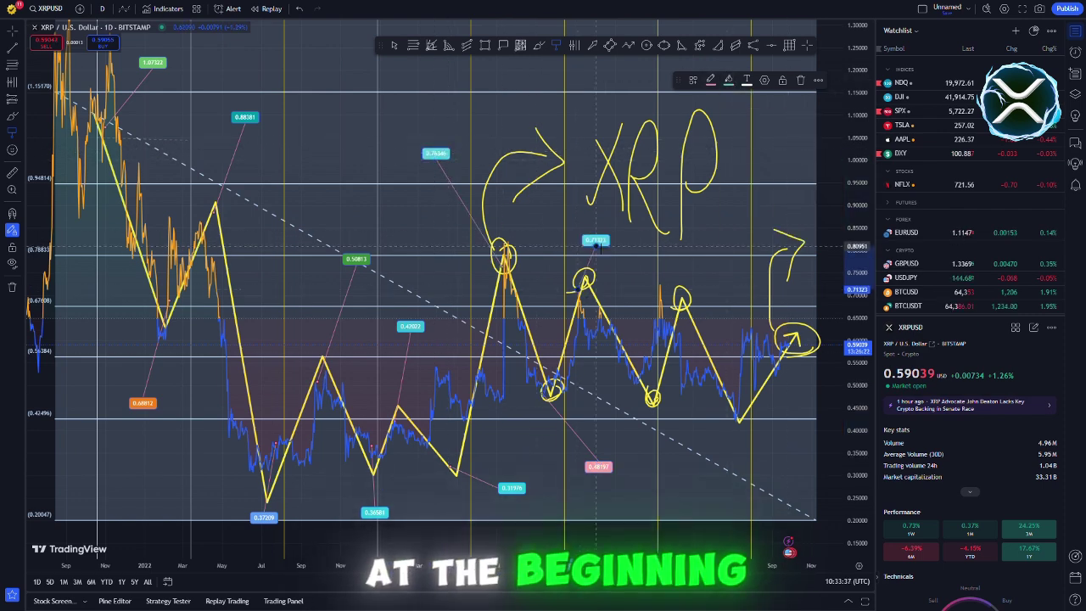
{"action": "left_click", "coordinate": [728, 79]}
{"action": "left_click", "coordinate": [799, 174]}
{"action": "left_click_drag", "start_coordinate": [664, 402], "coordinate": [697, 454]}
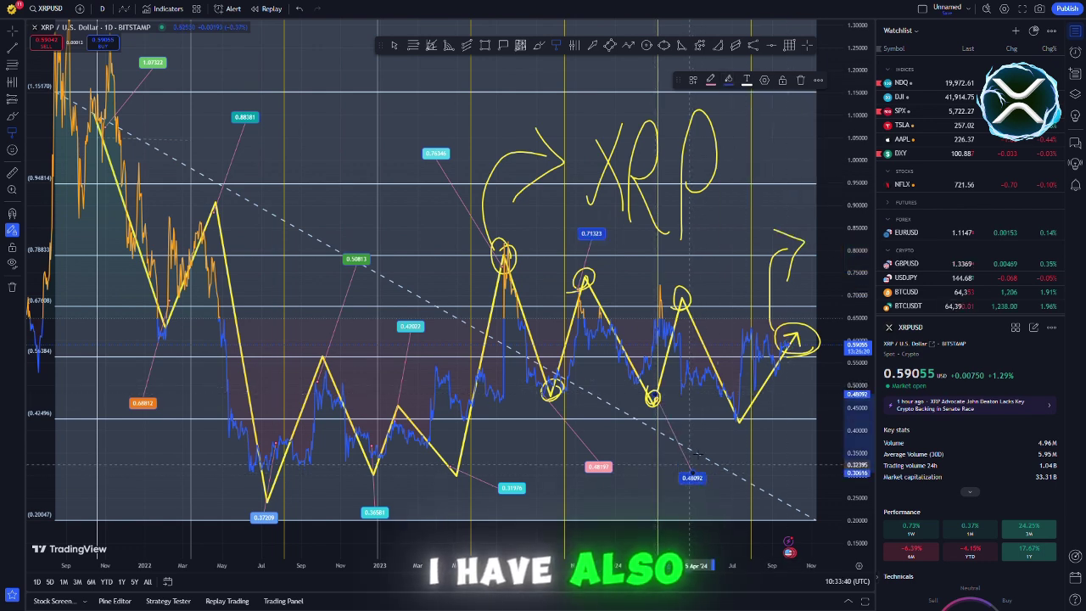
{"action": "left_click", "coordinate": [732, 81]}
{"action": "left_click", "coordinate": [764, 161]}
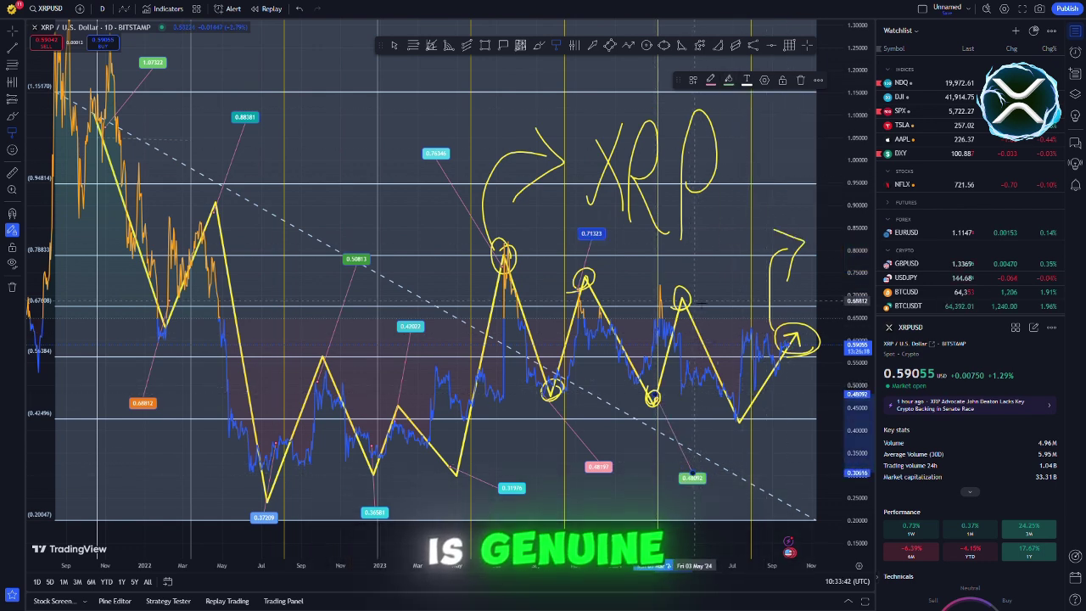
Step: Add purple price notes at about 0.680 on the spring 2024 peak and about 0.438 on the July 2024 low
{"action": "left_click_drag", "start_coordinate": [685, 304], "coordinate": [728, 258]}
{"action": "left_click", "coordinate": [728, 80]}
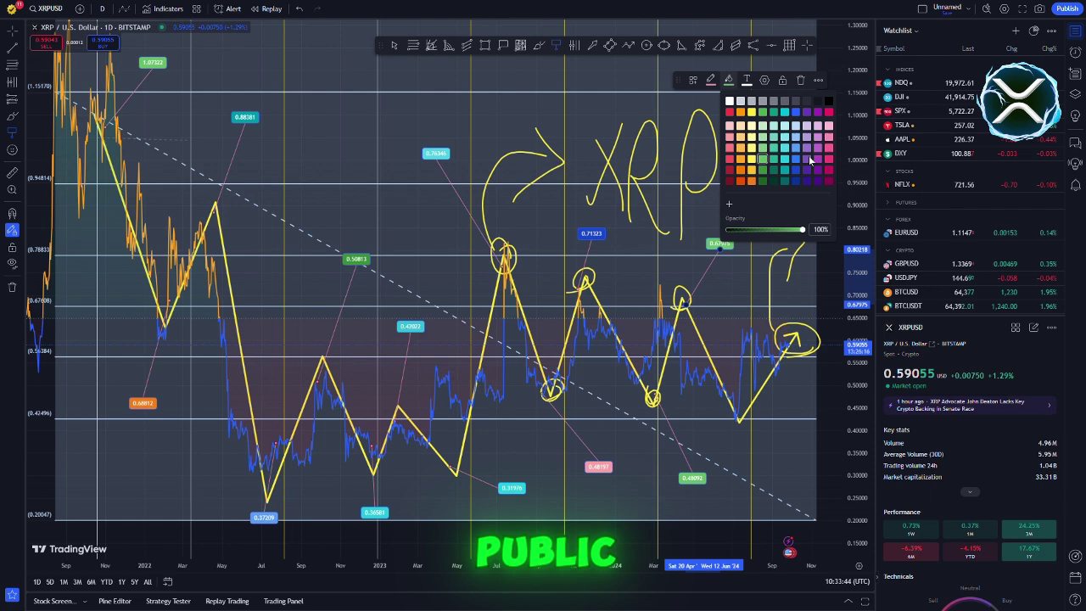
{"action": "left_click", "coordinate": [812, 161]}
{"action": "left_click_drag", "start_coordinate": [746, 419], "coordinate": [765, 487]}
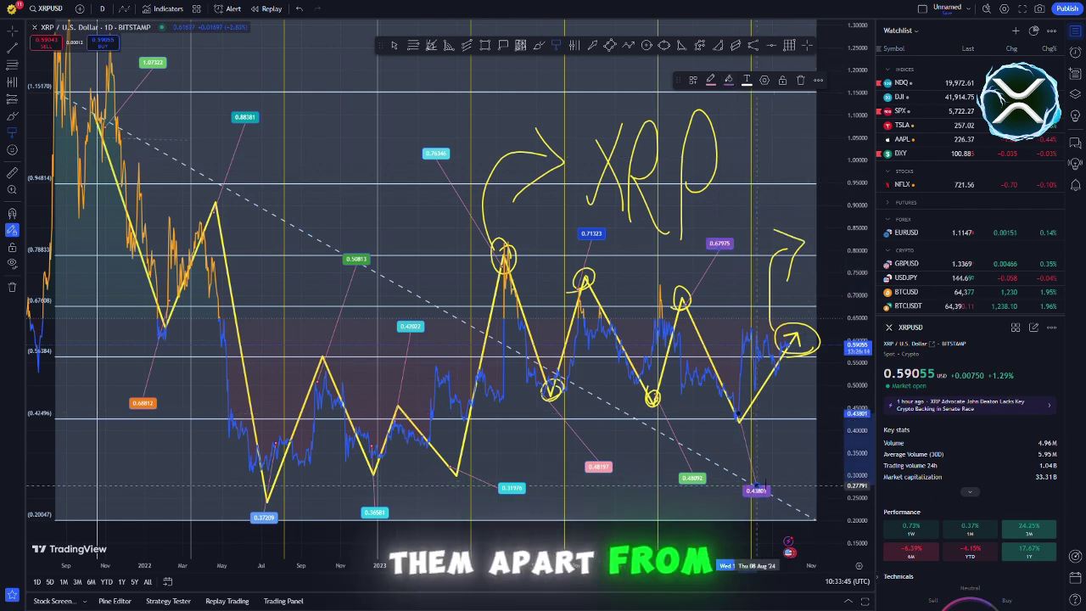
{"action": "left_click", "coordinate": [728, 80]}
{"action": "left_click", "coordinate": [816, 153]}
Step: Add a blue price note at about 0.586 at the end of the swing path, then return to the cursor
{"action": "left_click", "coordinate": [791, 346]}
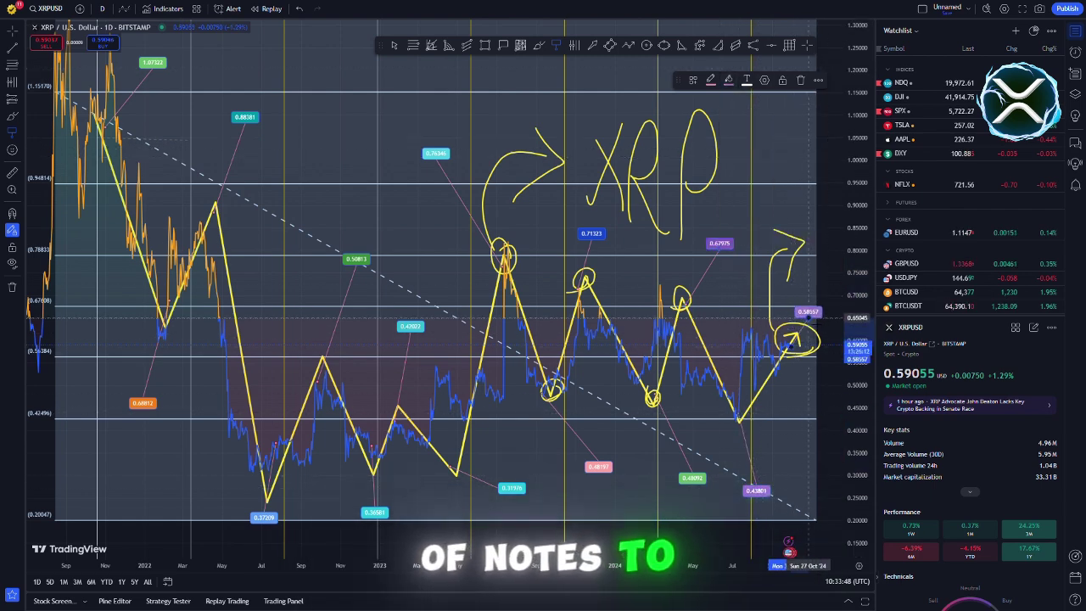
{"action": "left_click", "coordinate": [728, 80]}
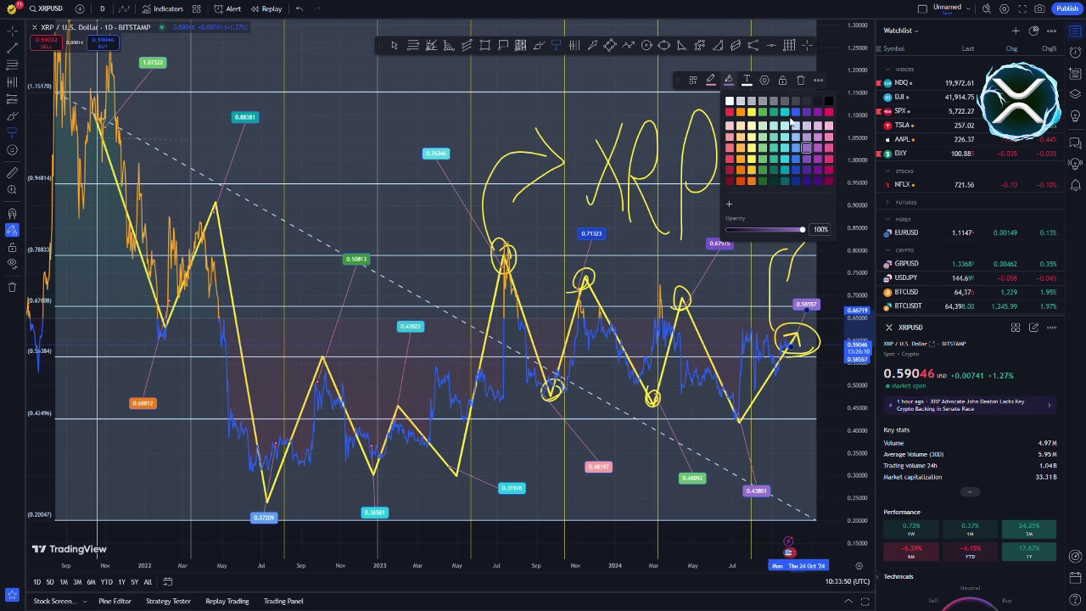
{"action": "left_click", "coordinate": [798, 115]}
{"action": "left_click", "coordinate": [19, 45]}
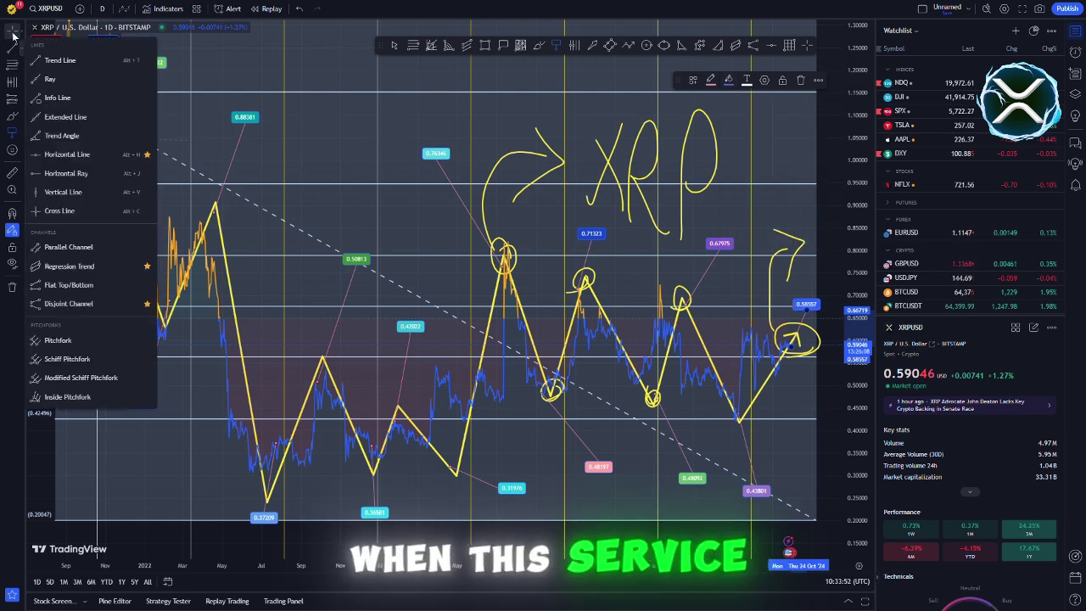
{"action": "left_click", "coordinate": [11, 32]}
Step: Draw yellow ellipses around the upper price notes 0.763, 0.713, 0.680 and 0.586
{"action": "left_click_drag", "start_coordinate": [534, 77], "coordinate": [522, 81]}
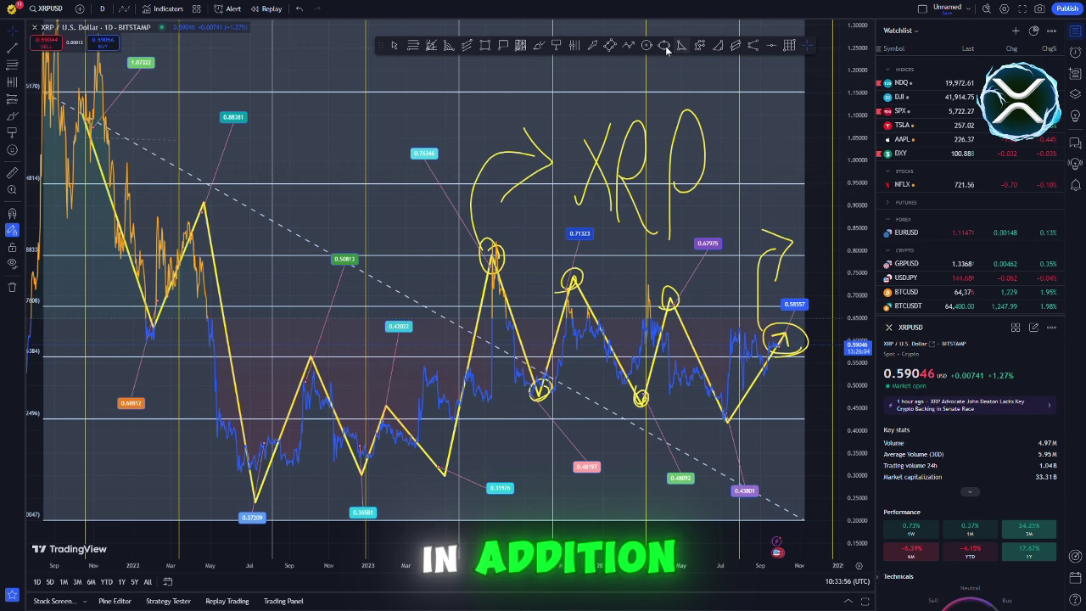
{"action": "left_click", "coordinate": [456, 155]}
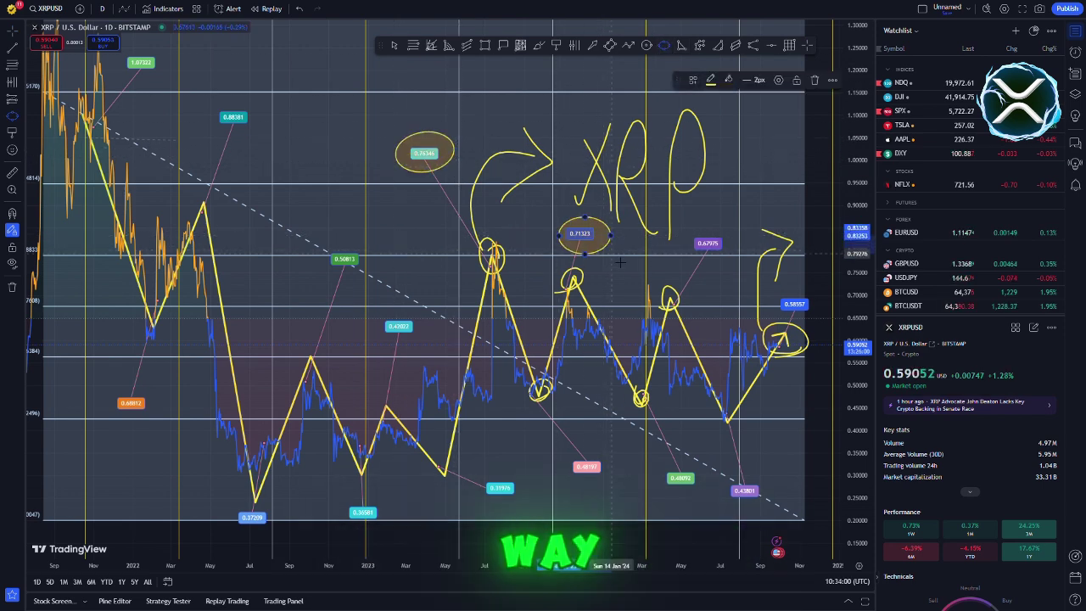
{"action": "left_click", "coordinate": [739, 240]}
{"action": "left_click", "coordinate": [765, 301]}
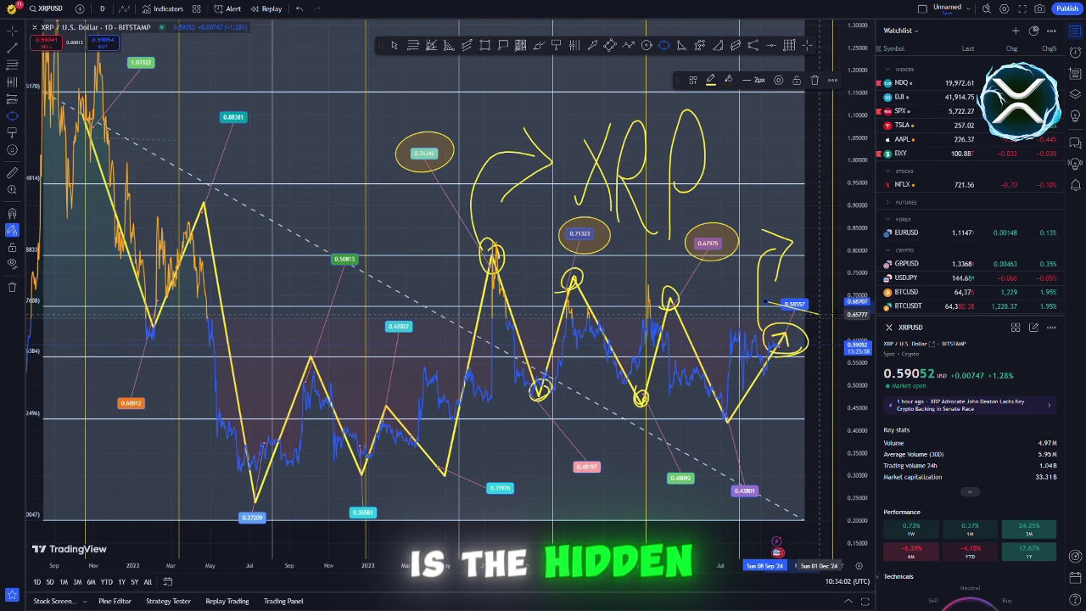
{"action": "left_click", "coordinate": [829, 299]}
Step: Draw yellow ellipses around all the price notes below the swing path, from 0.438 in 2024 back to the orange note in early 2022
{"action": "left_click_drag", "start_coordinate": [723, 484], "coordinate": [775, 508]}
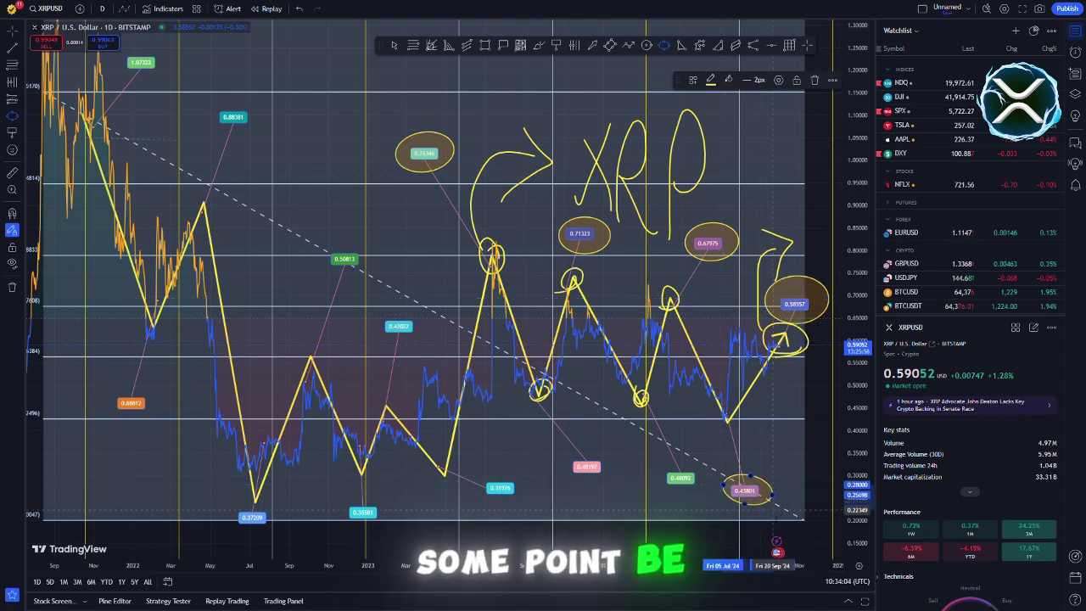
{"action": "left_click_drag", "start_coordinate": [655, 475], "coordinate": [714, 475]}
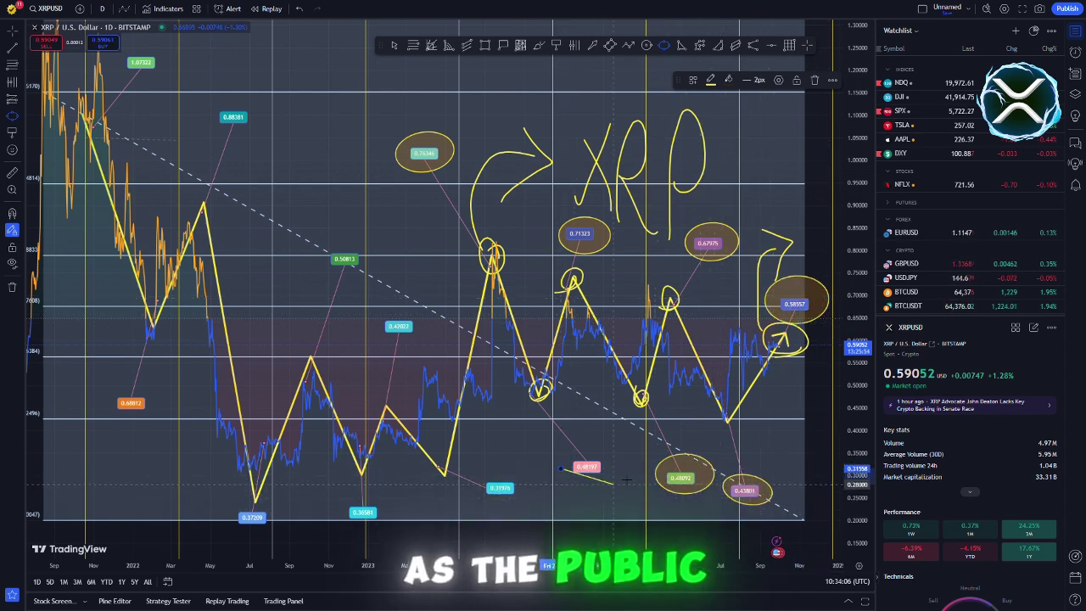
{"action": "left_click_drag", "start_coordinate": [626, 480], "coordinate": [618, 463]}
{"action": "left_click_drag", "start_coordinate": [473, 487], "coordinate": [530, 487]}
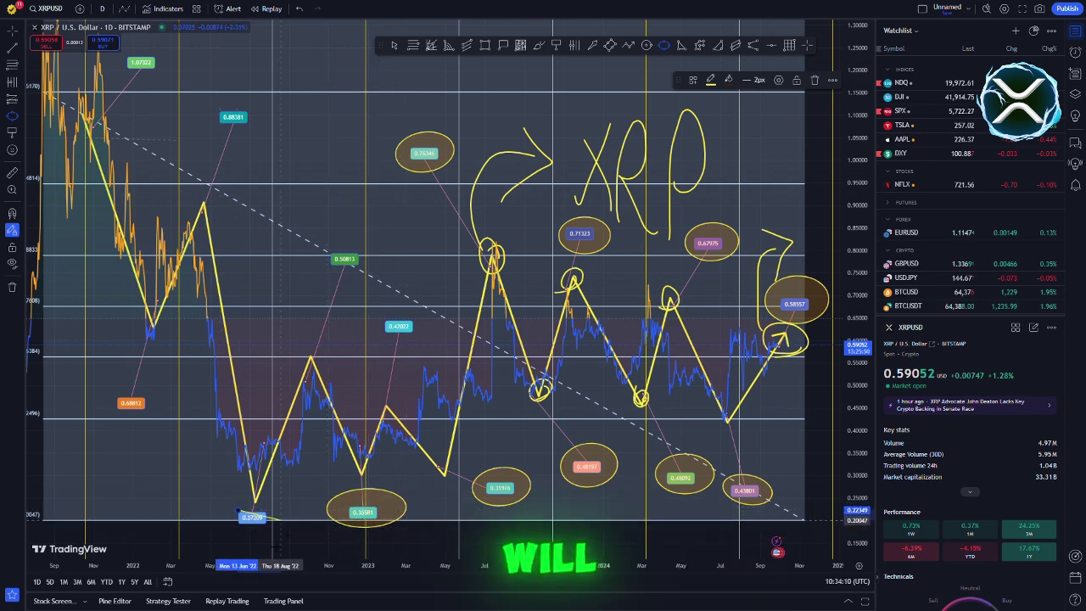
{"action": "left_click_drag", "start_coordinate": [240, 513], "coordinate": [280, 516]}
{"action": "left_click_drag", "start_coordinate": [97, 404], "coordinate": [180, 406]}
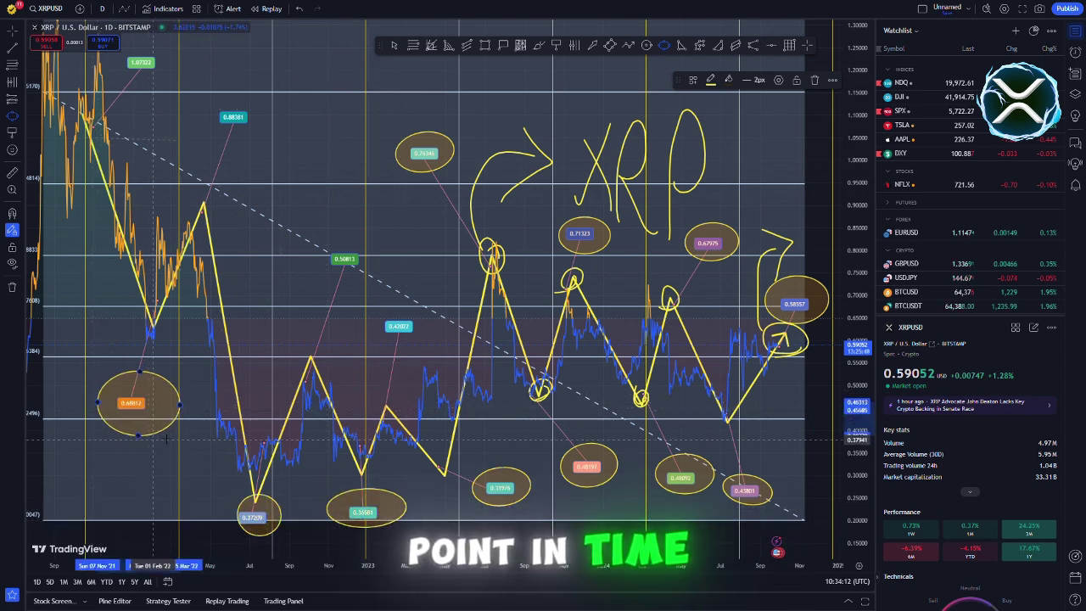
Step: Draw yellow ellipses around the 0.420, 0.508, 0.884 and 1.073 price notes above the earlier part of the path
{"action": "left_click_drag", "start_coordinate": [367, 325], "coordinate": [429, 325]}
{"action": "left_click_drag", "start_coordinate": [429, 325], "coordinate": [407, 346]}
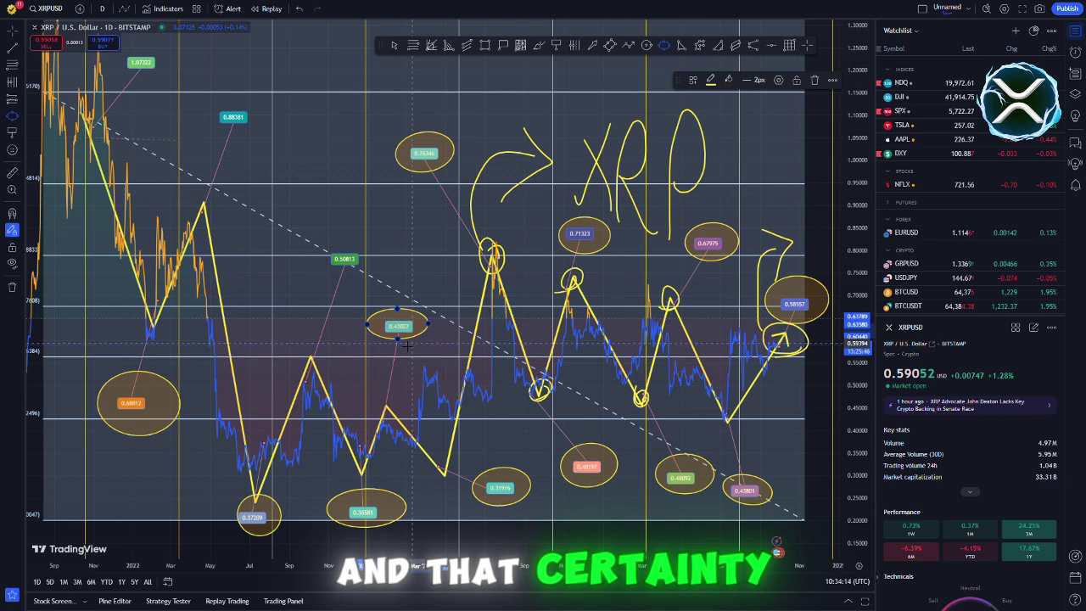
{"action": "left_click_drag", "start_coordinate": [309, 261], "coordinate": [378, 247]}
{"action": "mouse_move", "coordinate": [204, 108]}
{"action": "left_mouse_down"}
{"action": "mouse_move", "coordinate": [255, 127]}
{"action": "mouse_move", "coordinate": [267, 119]}
{"action": "left_mouse_up"}
{"action": "left_click_drag", "start_coordinate": [111, 62], "coordinate": [175, 61]}
{"action": "left_click_drag", "start_coordinate": [175, 61], "coordinate": [186, 95]}
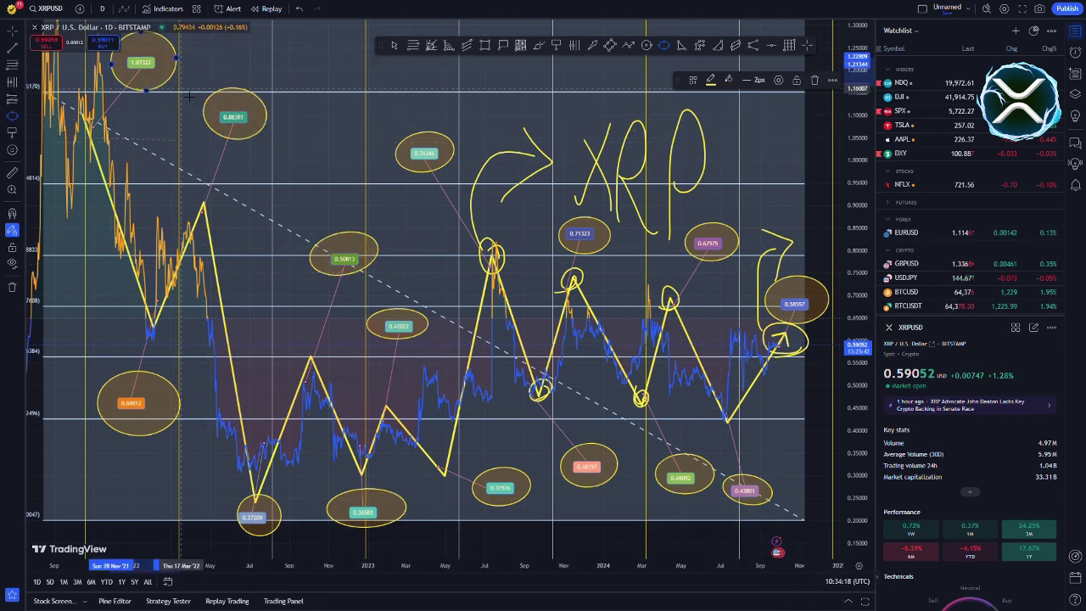
Step: Place yellow arrow markers pointing at the orange early 2022 note and at every ellipsed price note above the swing path
{"action": "left_click", "coordinate": [592, 45]}
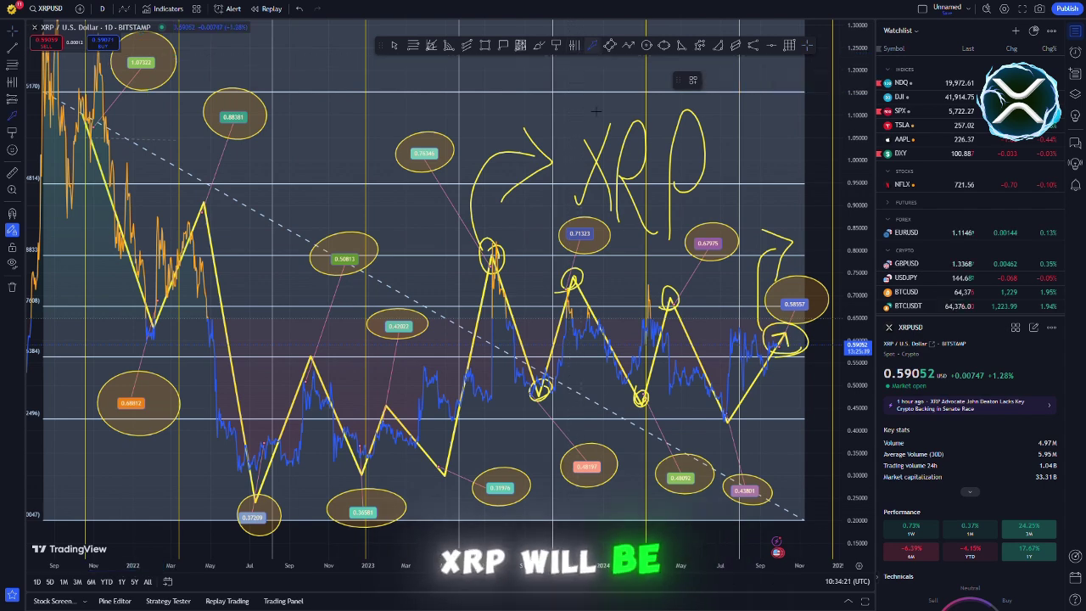
{"action": "left_click", "coordinate": [185, 55]}
{"action": "left_click_drag", "start_coordinate": [201, 158], "coordinate": [209, 133]}
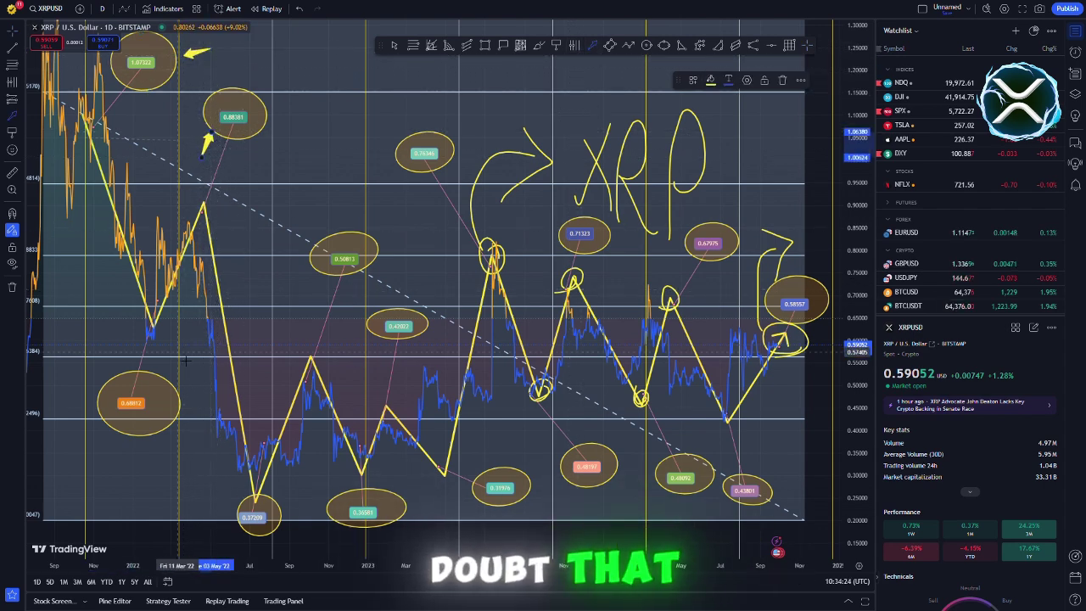
{"action": "left_click_drag", "start_coordinate": [180, 348], "coordinate": [163, 379]}
{"action": "mouse_move", "coordinate": [350, 293]}
{"action": "left_mouse_down"}
{"action": "mouse_move", "coordinate": [340, 266]}
{"action": "mouse_move", "coordinate": [401, 299]}
{"action": "left_mouse_up"}
{"action": "left_click_drag", "start_coordinate": [546, 203], "coordinate": [564, 227]}
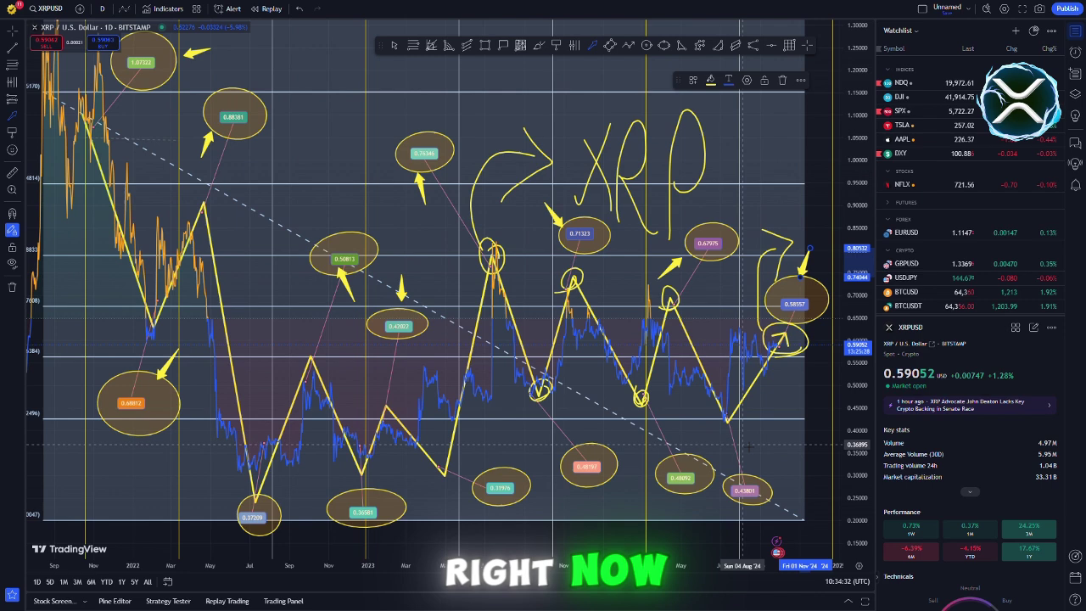
Step: Place yellow arrow markers pointing at the remaining ellipsed notes below the path, from 0.438 back to 0.372
{"action": "left_click_drag", "start_coordinate": [739, 435], "coordinate": [747, 466]}
{"action": "left_click_drag", "start_coordinate": [703, 512], "coordinate": [699, 496]}
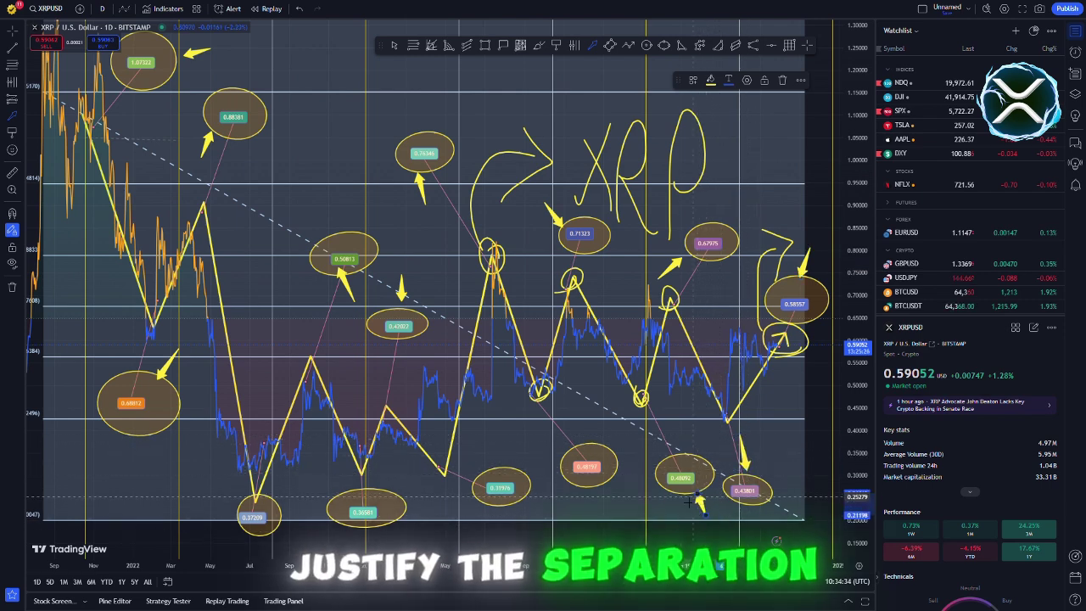
{"action": "left_click_drag", "start_coordinate": [620, 425], "coordinate": [609, 446]}
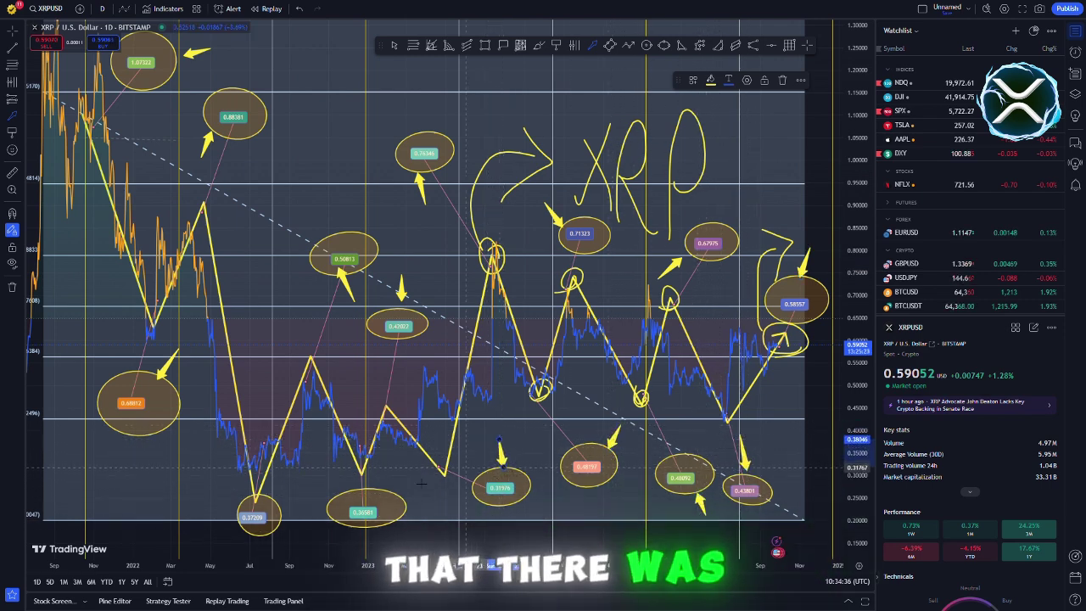
{"action": "left_click_drag", "start_coordinate": [386, 464], "coordinate": [369, 484]}
{"action": "left_click_drag", "start_coordinate": [219, 480], "coordinate": [239, 501]}
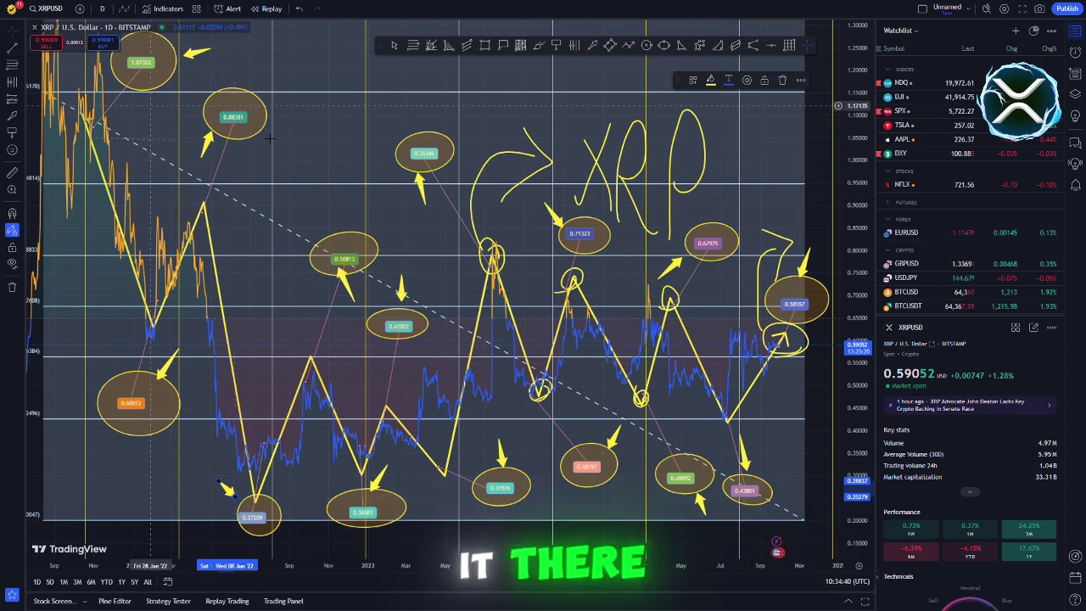
Step: Draw a curved Brush arrow beside the 0.884 note and handwrite "UP" next to its arrowhead
{"action": "scroll", "coordinate": [329, 166], "scroll_direction": "up", "scroll_amount": 2}
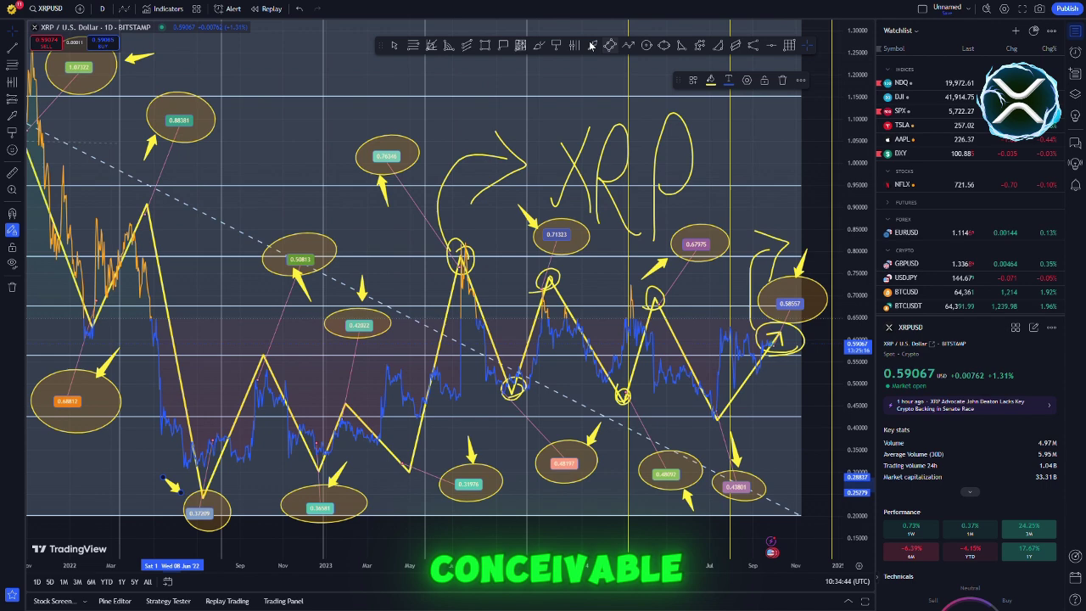
{"action": "left_click_drag", "start_coordinate": [384, 46], "coordinate": [380, 40]}
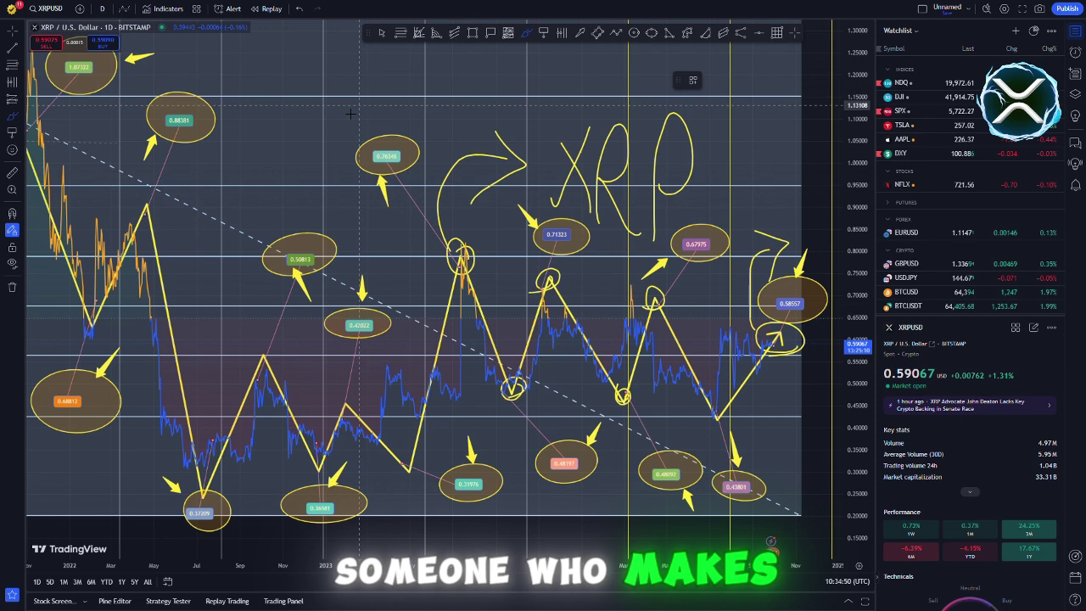
{"action": "mouse_move", "coordinate": [217, 164]}
{"action": "left_mouse_down"}
{"action": "mouse_move", "coordinate": [239, 129]}
{"action": "mouse_move", "coordinate": [269, 123]}
{"action": "mouse_move", "coordinate": [260, 139]}
{"action": "left_mouse_up"}
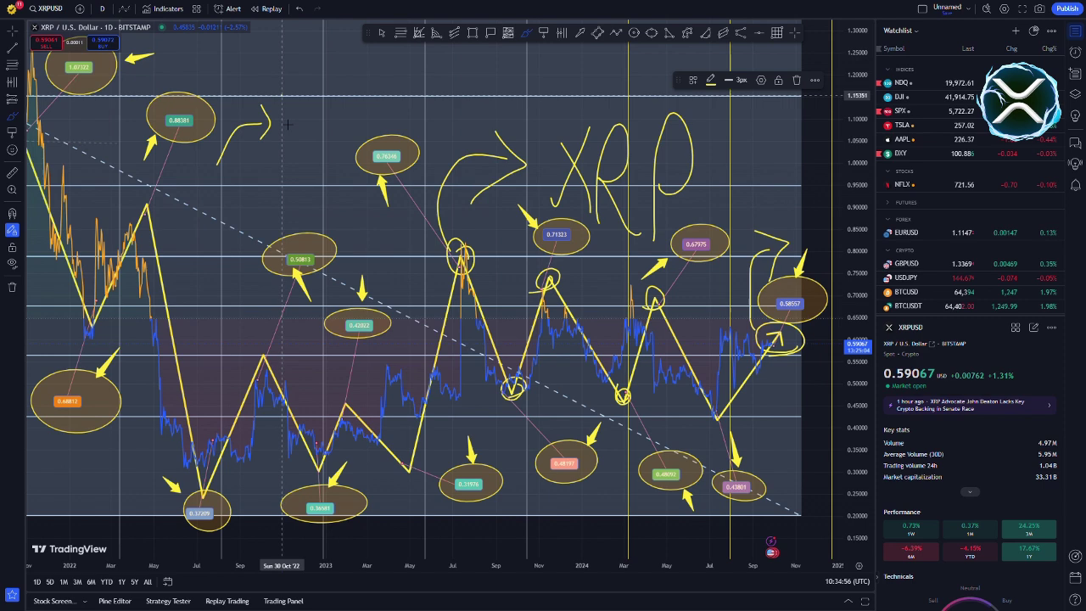
{"action": "mouse_move", "coordinate": [275, 99]}
{"action": "left_mouse_down"}
{"action": "mouse_move", "coordinate": [285, 157]}
{"action": "mouse_move", "coordinate": [298, 105]}
{"action": "left_mouse_up"}
{"action": "mouse_move", "coordinate": [304, 153]}
{"action": "left_mouse_down"}
{"action": "mouse_move", "coordinate": [316, 99]}
{"action": "mouse_move", "coordinate": [306, 132]}
{"action": "left_mouse_up"}
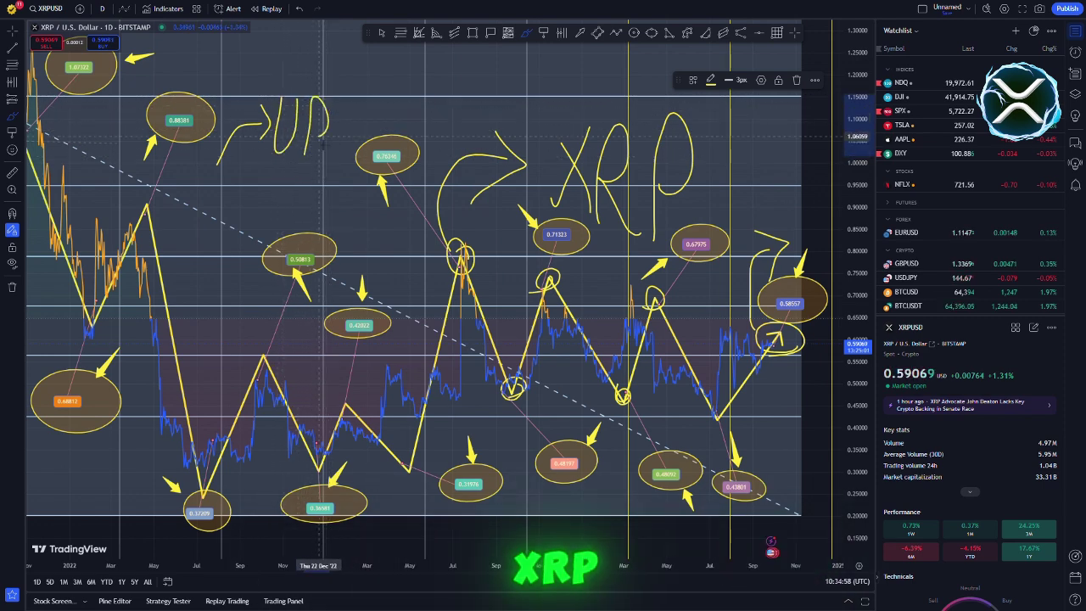
Step: Draw a circle around the handwritten "UP" and change its fill to teal
{"action": "left_click", "coordinate": [633, 34]}
{"action": "left_click_drag", "start_coordinate": [263, 85], "coordinate": [343, 166]}
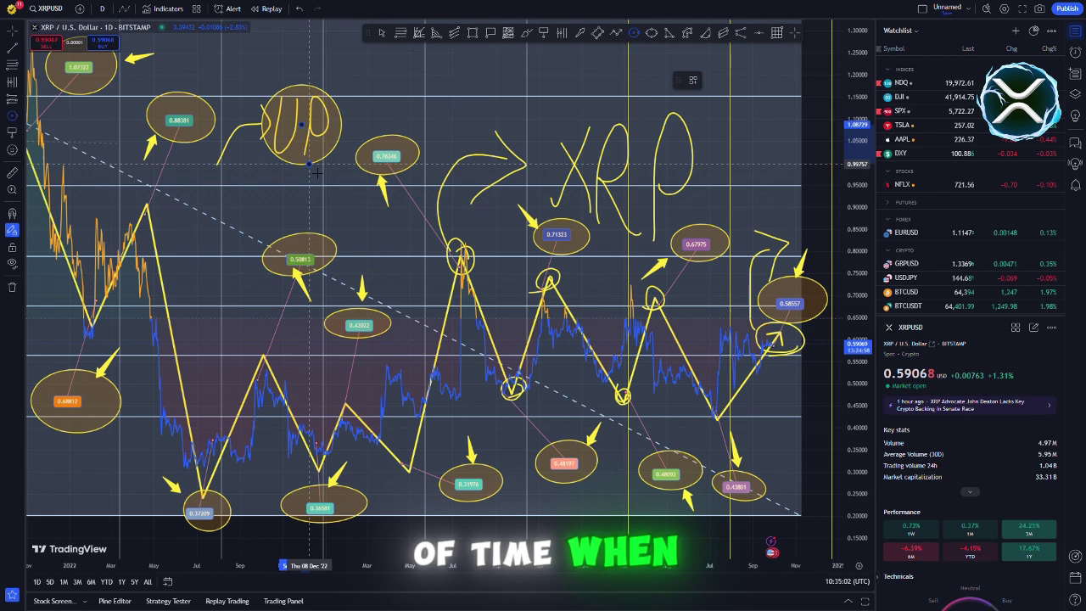
{"action": "left_click", "coordinate": [728, 80]}
{"action": "left_click", "coordinate": [780, 114]}
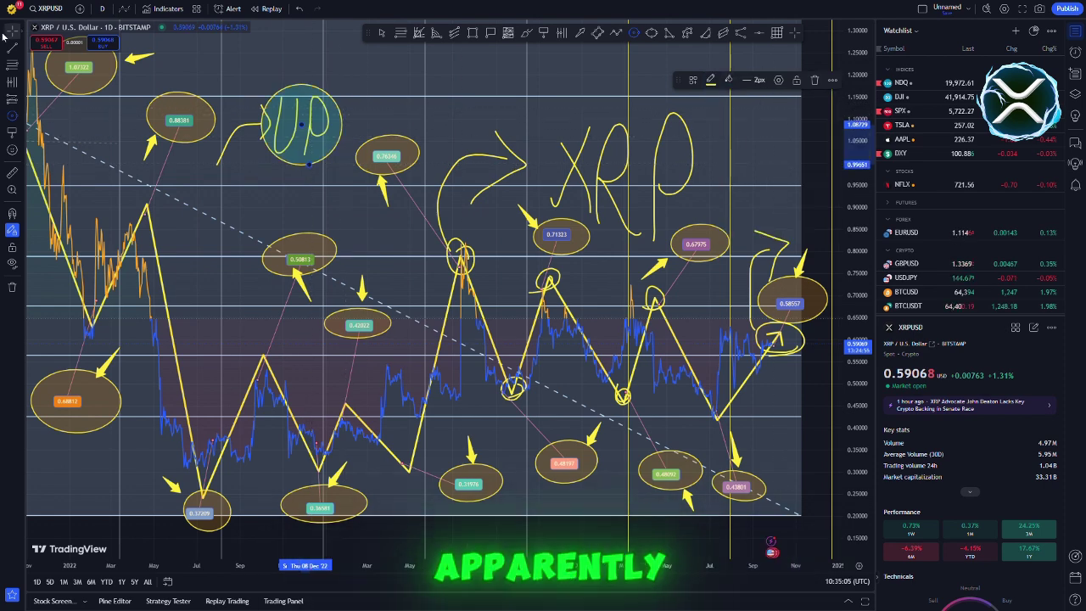
Step: Draw a small Gann square on the chart between the teal "UP" circle and the handwritten "XRP", just below the uppermost retracement line
{"action": "left_click", "coordinate": [781, 150]}
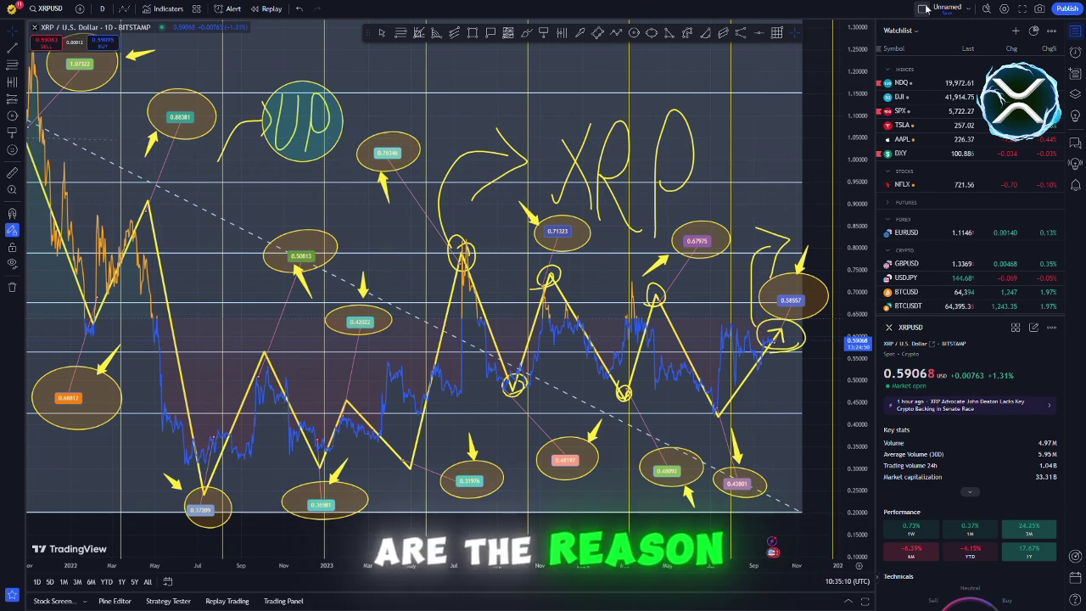
{"action": "left_click", "coordinate": [508, 32]}
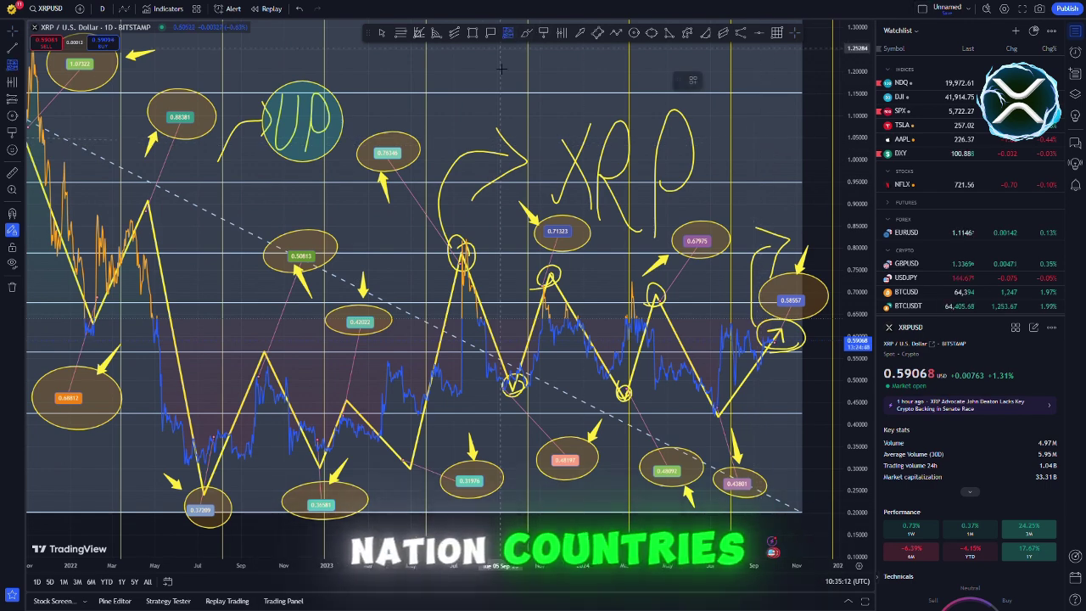
{"action": "left_click", "coordinate": [430, 96]}
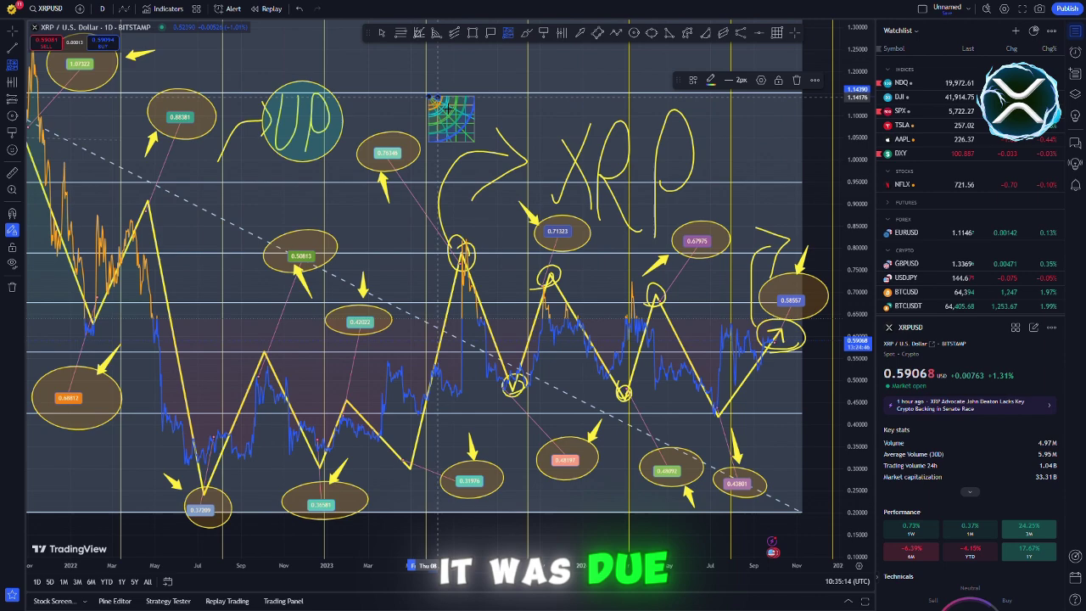
{"action": "left_click", "coordinate": [440, 100]}
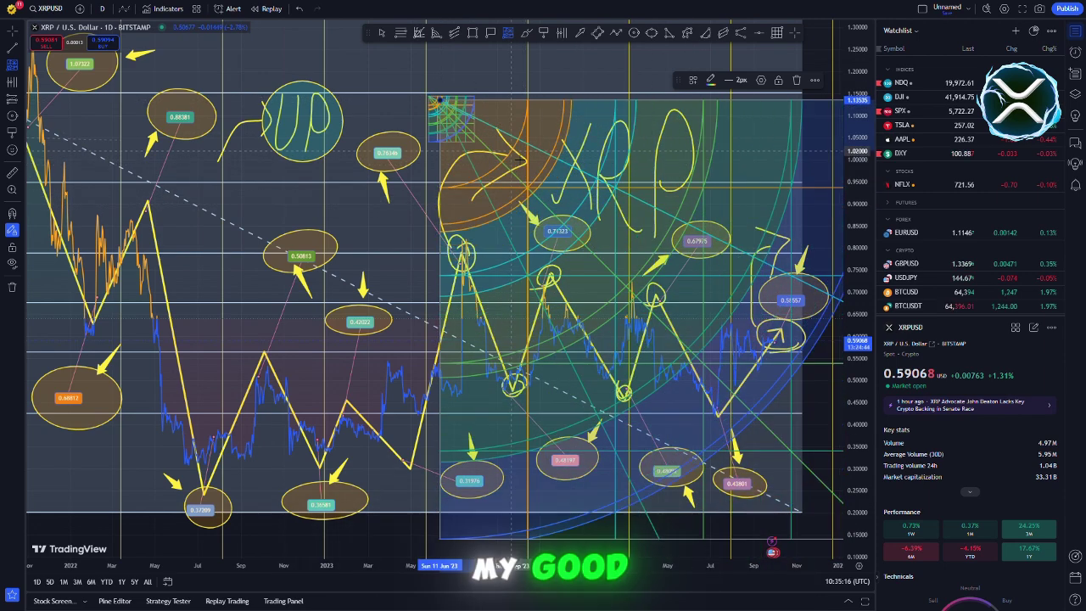
{"action": "left_click", "coordinate": [512, 152]}
{"action": "key", "text": "ctrl+z"}
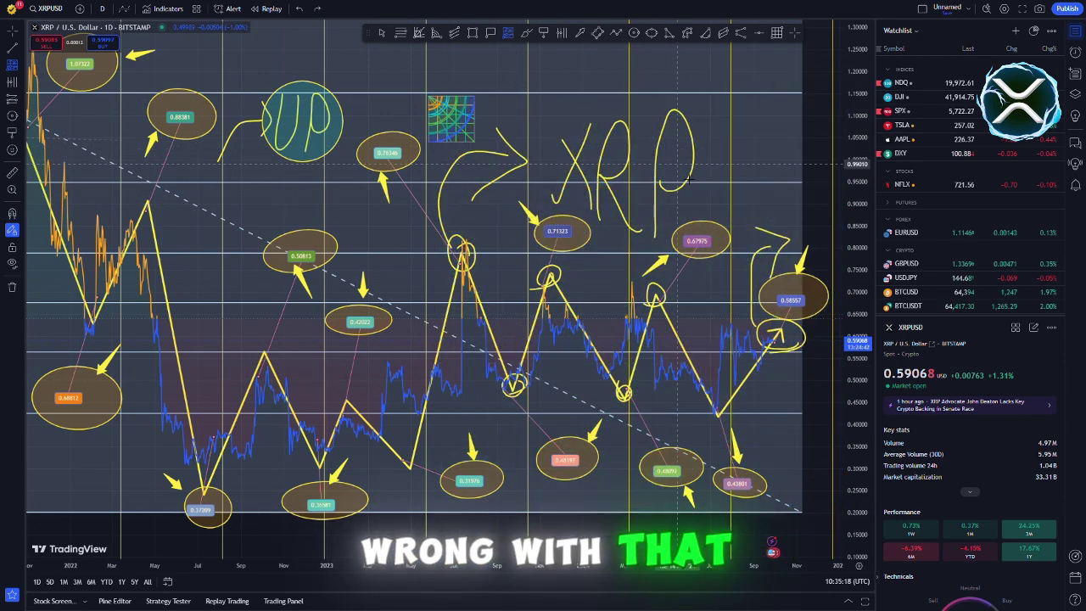
Step: Draw Gann squares beside the handwritten "XRP" and along the mid price range near May 2022, spring 2023, late October 2023 and mid-2024
{"action": "left_click", "coordinate": [731, 183]}
{"action": "left_click", "coordinate": [736, 173]}
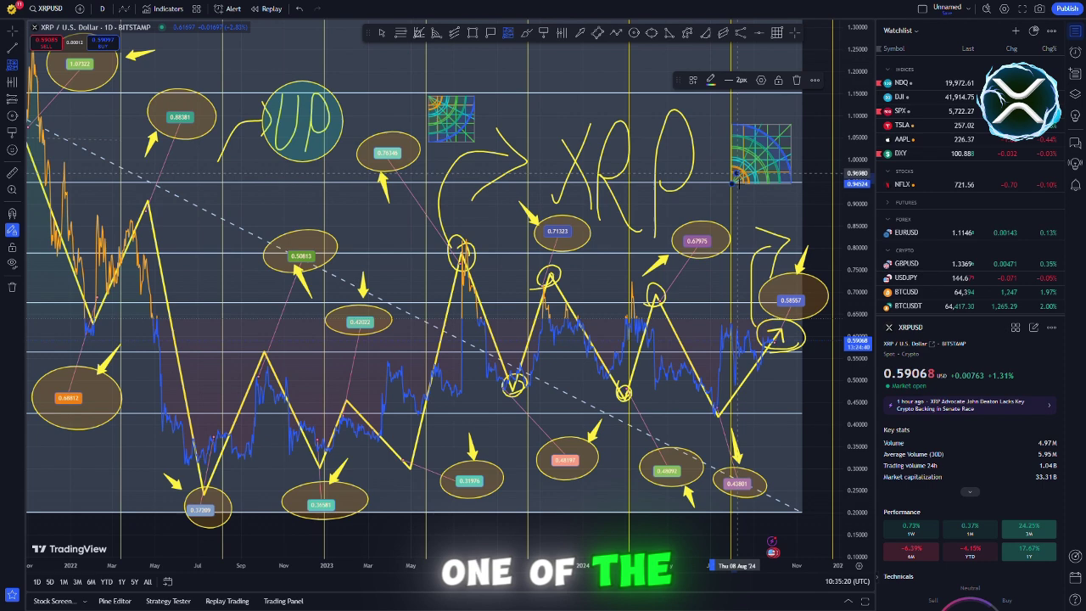
{"action": "left_click", "coordinate": [151, 268]}
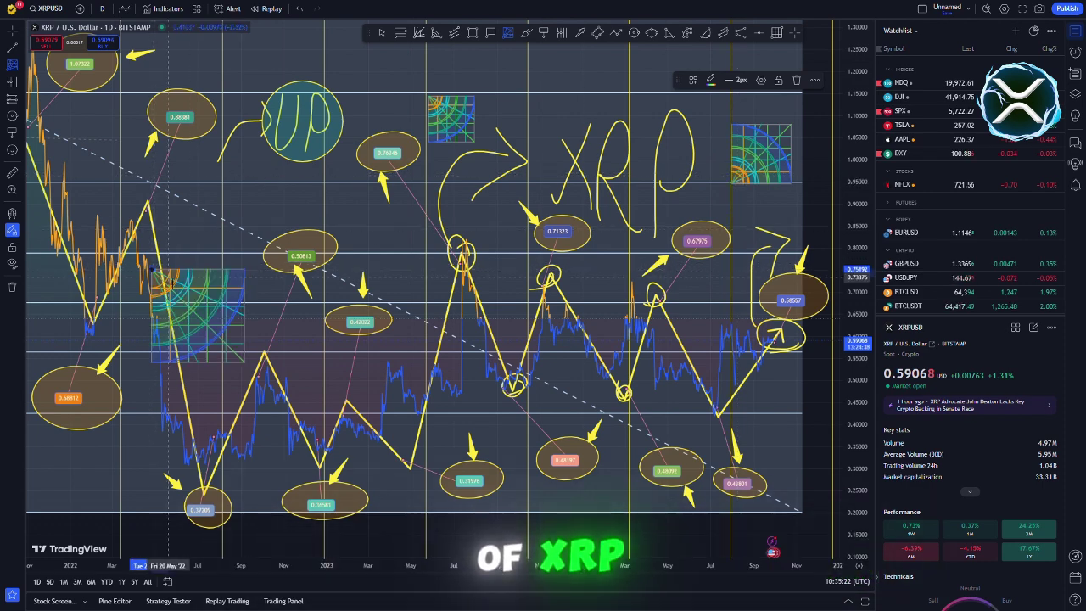
{"action": "left_click", "coordinate": [217, 334]}
{"action": "left_click", "coordinate": [408, 368]}
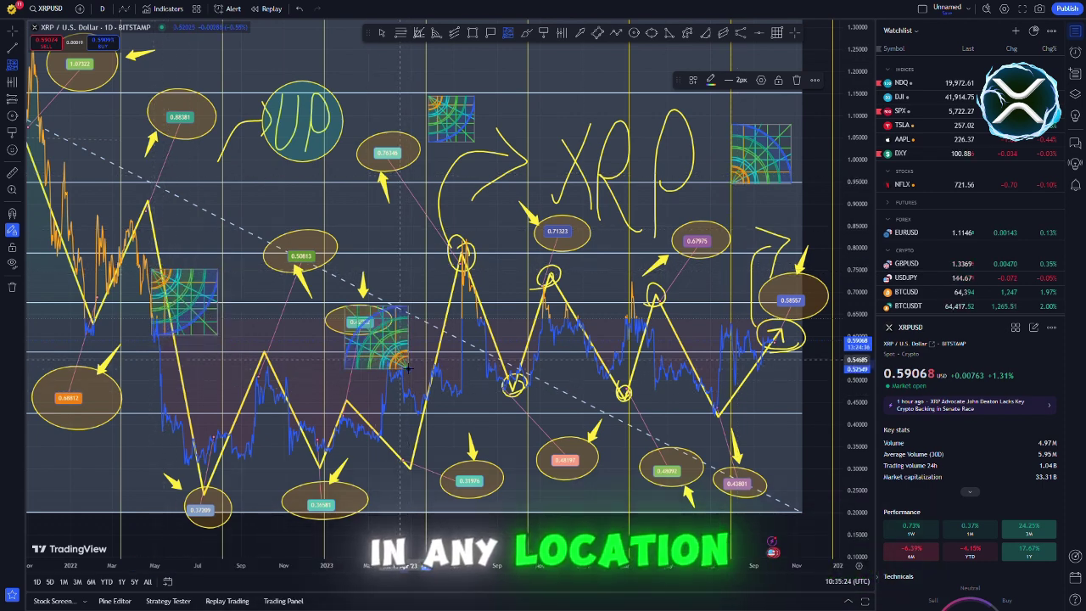
{"action": "left_click", "coordinate": [530, 351]}
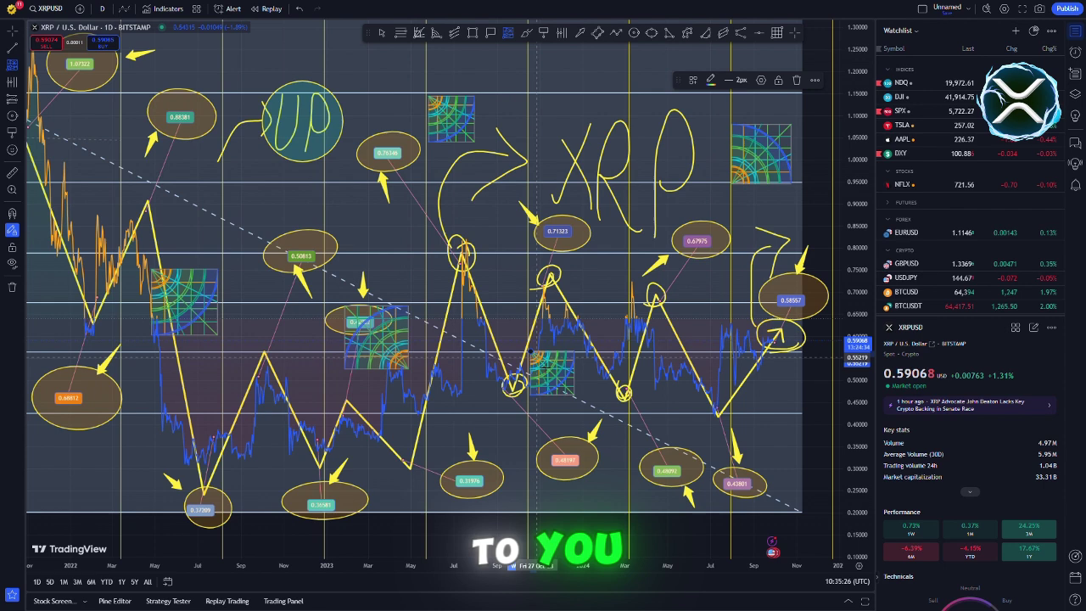
{"action": "left_click", "coordinate": [536, 358]}
{"action": "left_click", "coordinate": [679, 368]}
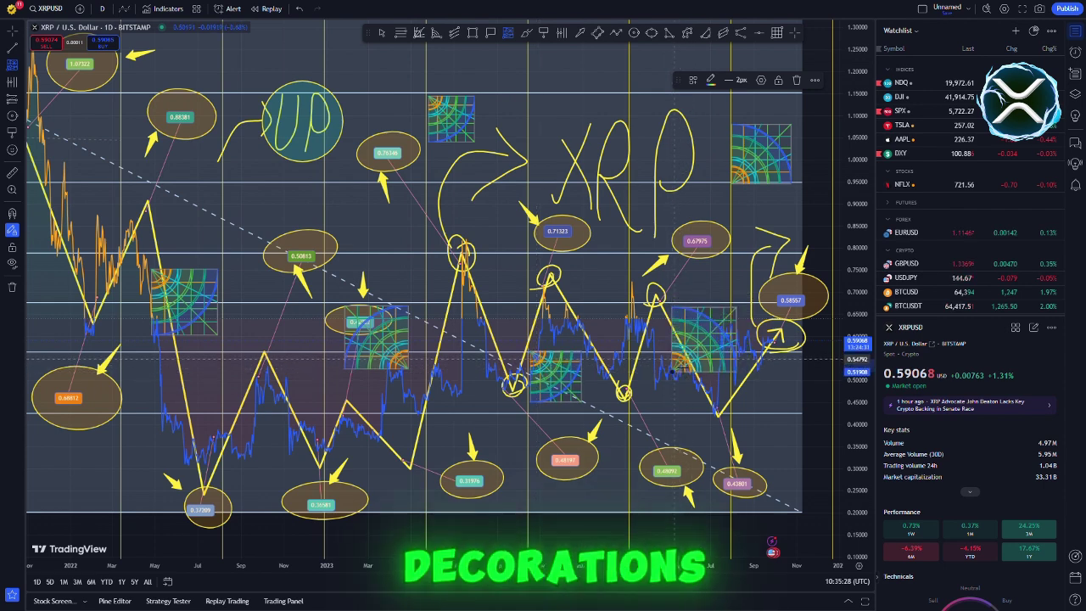
Step: Draw more Gann squares near the December 2021 start, above the July 2023 peak, above the 0.365 note and beside the orange 0.688 note
{"action": "left_click", "coordinate": [50, 125]}
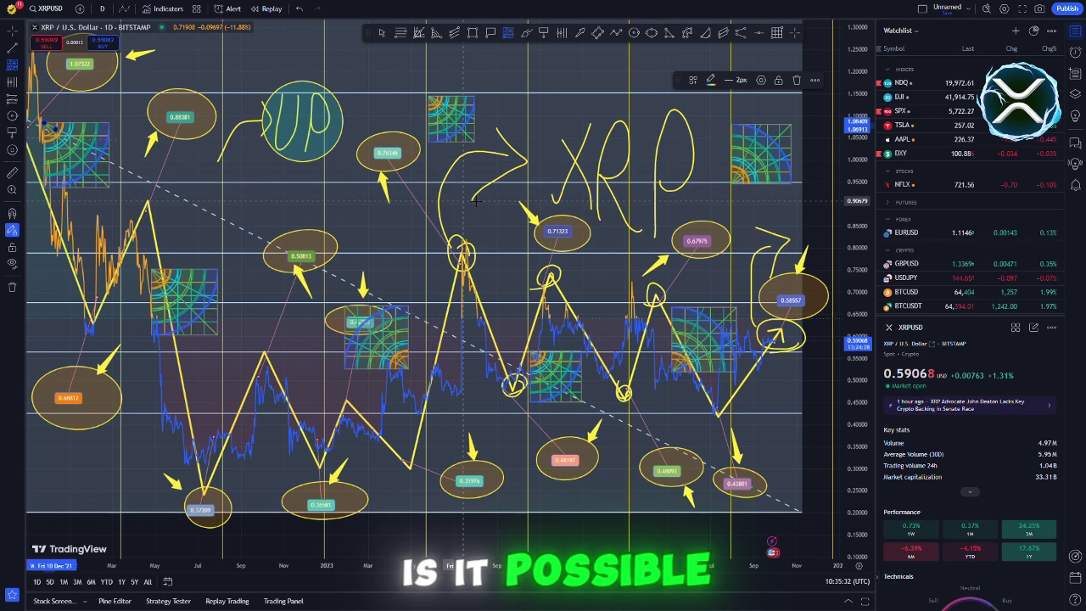
{"action": "left_click", "coordinate": [460, 247]}
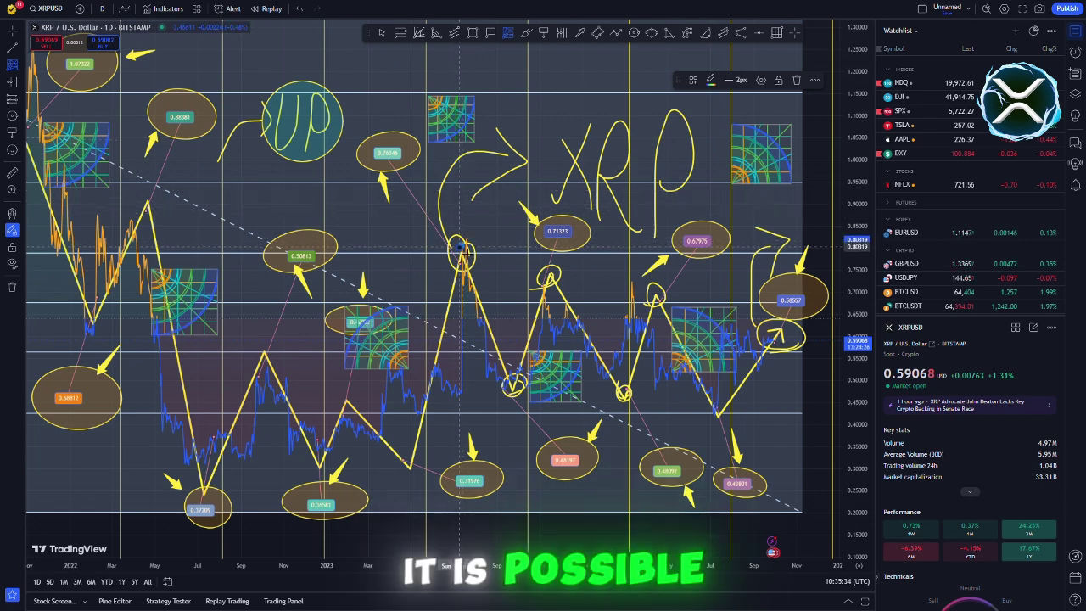
{"action": "left_click", "coordinate": [509, 197]}
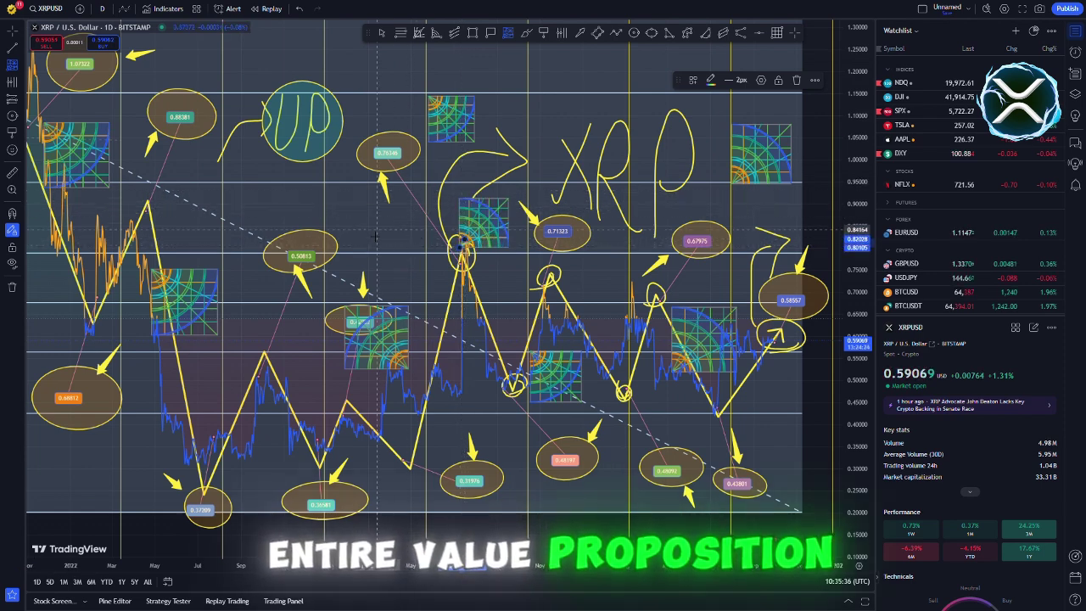
{"action": "left_click", "coordinate": [248, 445]}
{"action": "left_click", "coordinate": [302, 499]}
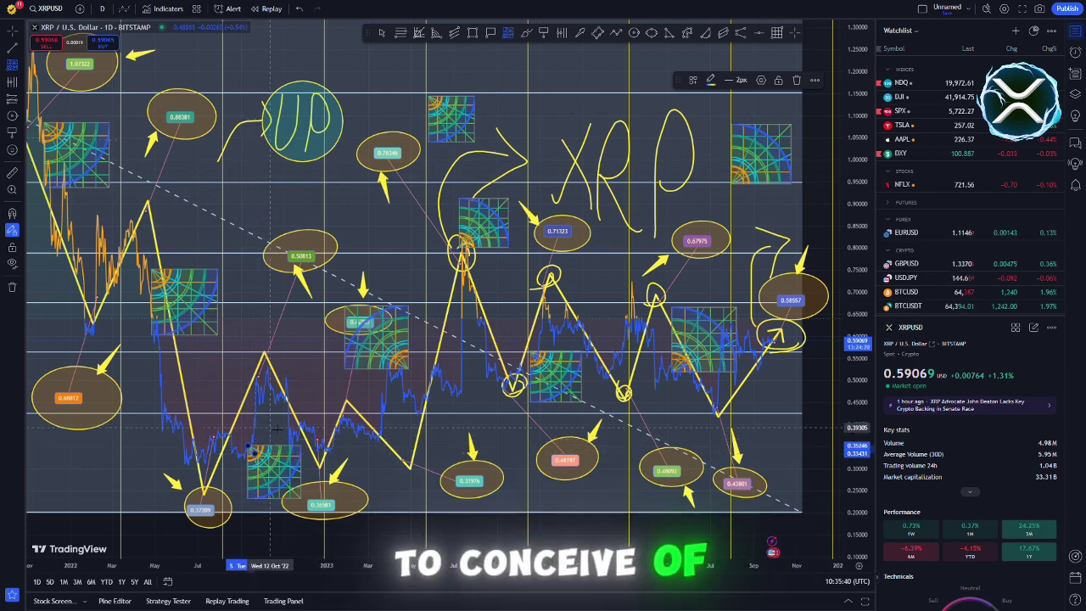
{"action": "left_click", "coordinate": [161, 408]}
{"action": "left_click", "coordinate": [153, 404]}
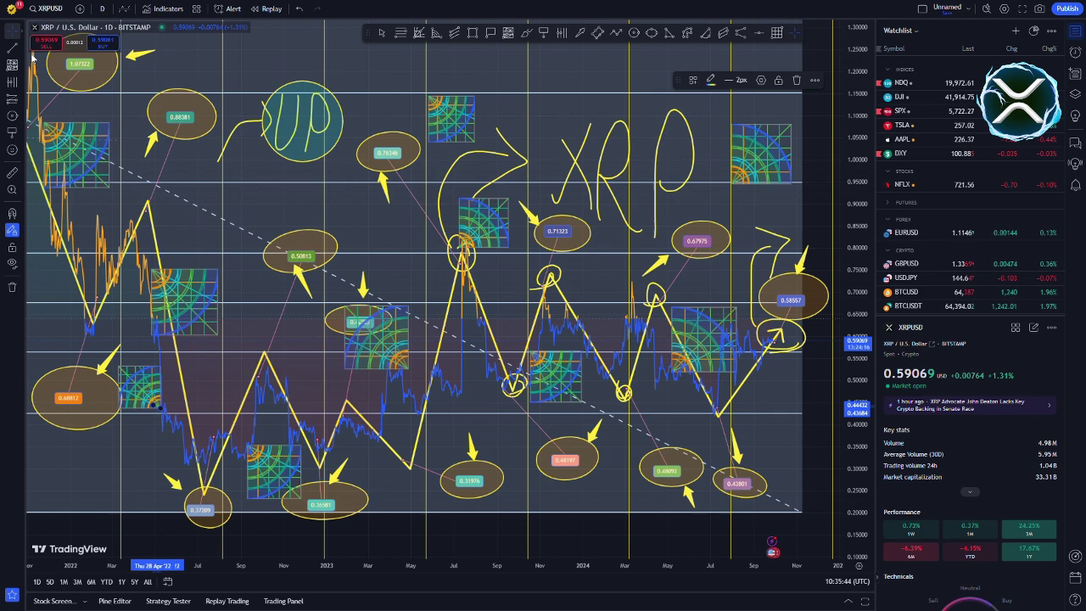
Step: Try the Magic cursor on the chart and return to the Cross cursor
{"action": "left_click_drag", "start_coordinate": [613, 93], "coordinate": [611, 92]}
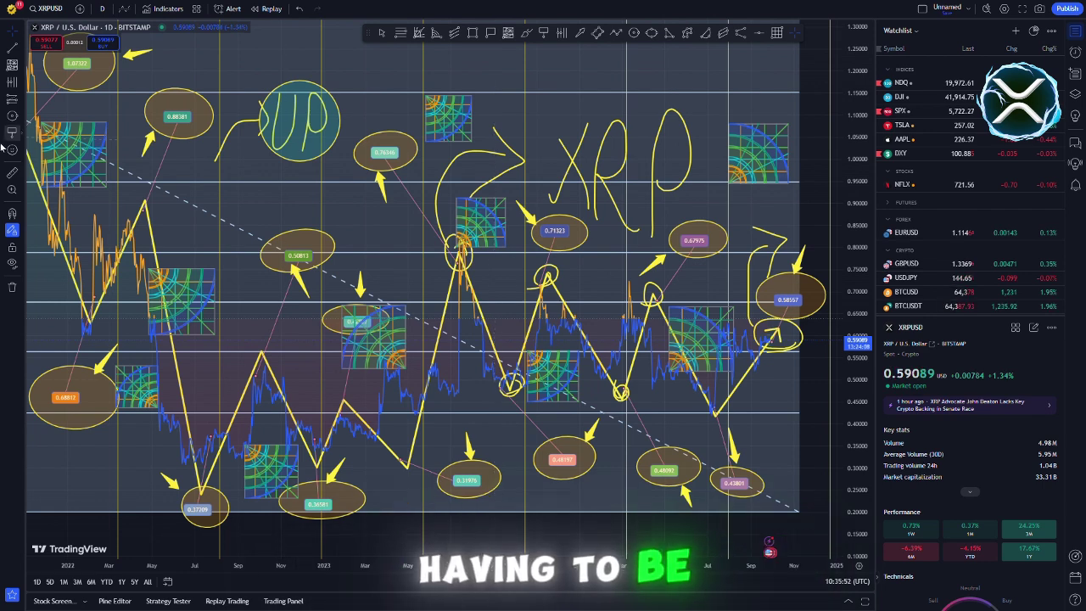
{"action": "left_click", "coordinate": [10, 32]}
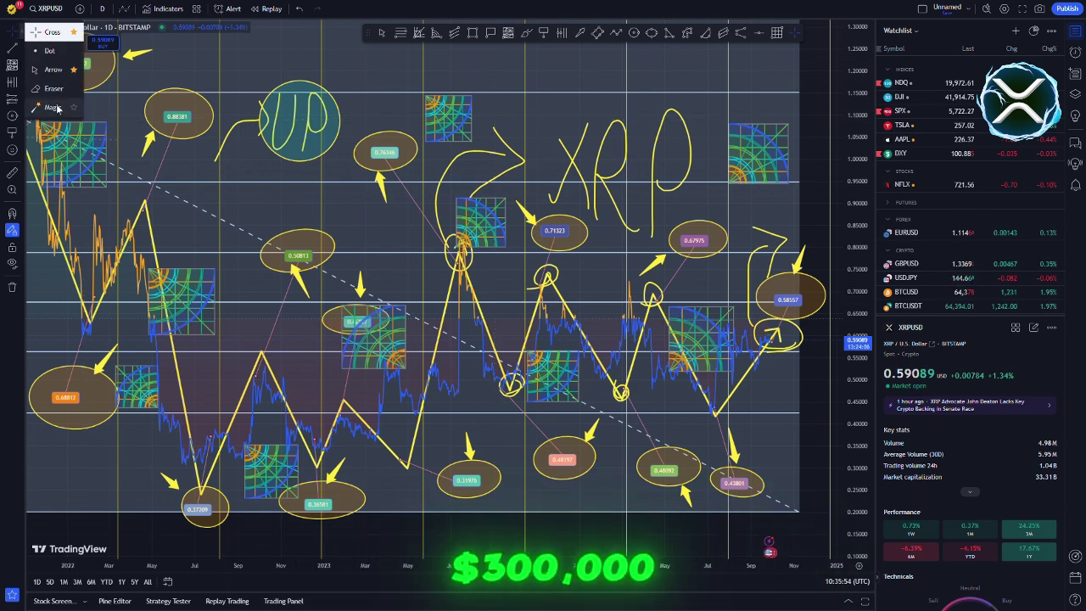
{"action": "left_click", "coordinate": [46, 108]}
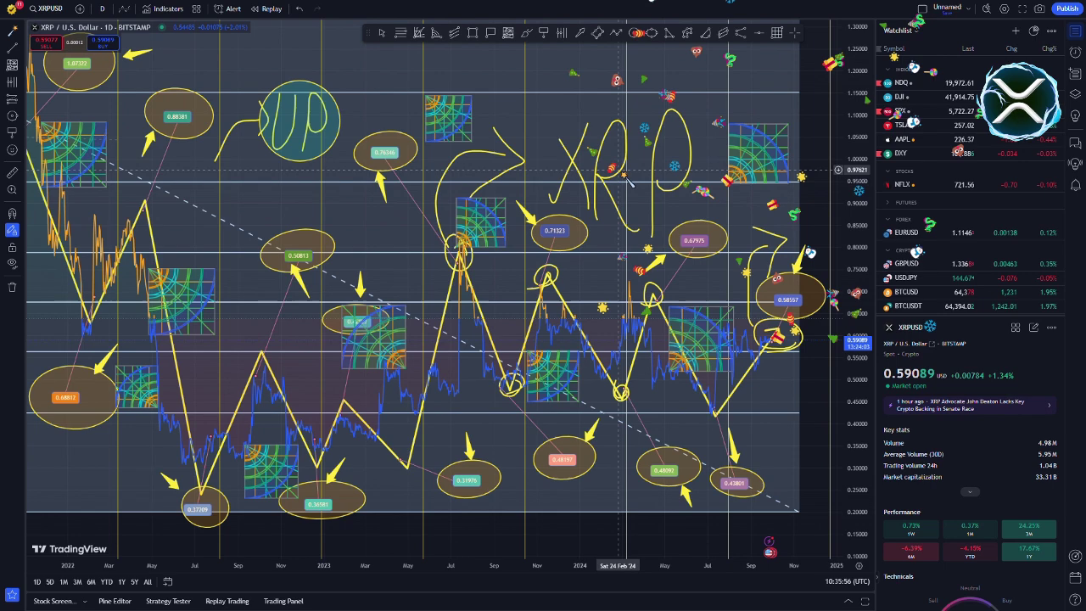
{"action": "left_click", "coordinate": [11, 32]}
{"action": "left_click", "coordinate": [36, 34]}
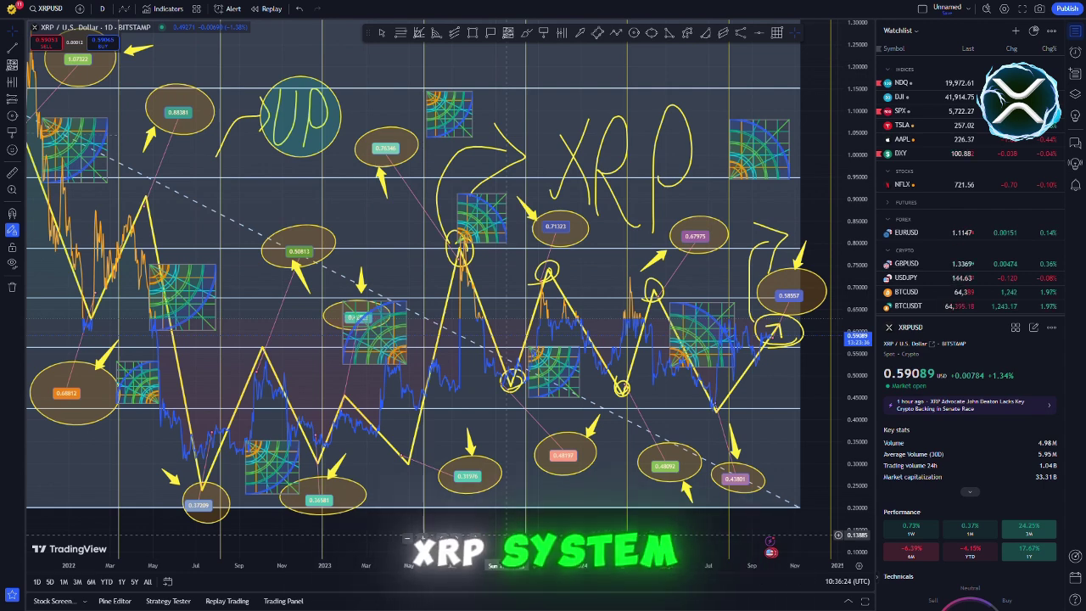
{"action": "left_click_drag", "start_coordinate": [560, 80], "coordinate": [576, 82]}
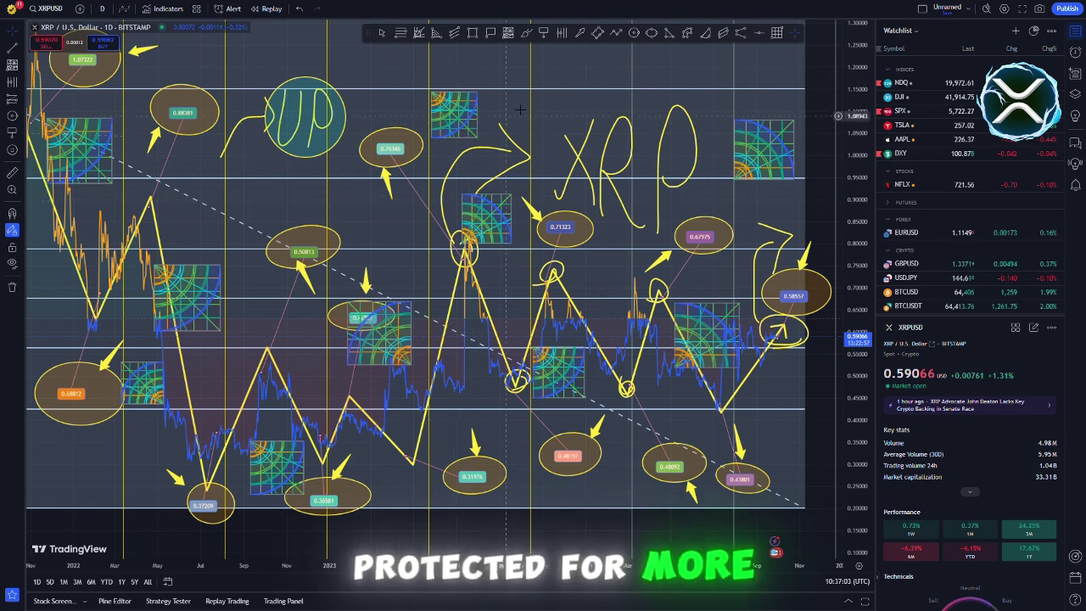
{"action": "left_click_drag", "start_coordinate": [585, 61], "coordinate": [591, 67]}
{"action": "left_click_drag", "start_coordinate": [585, 61], "coordinate": [605, 82]}
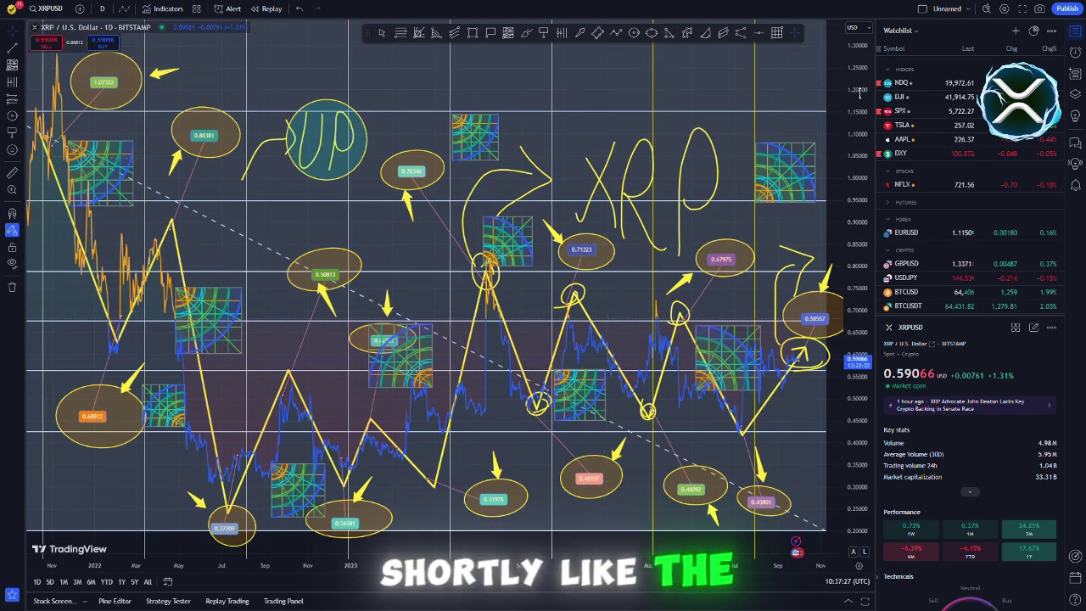
{"action": "left_click_drag", "start_coordinate": [846, 76], "coordinate": [807, 85]}
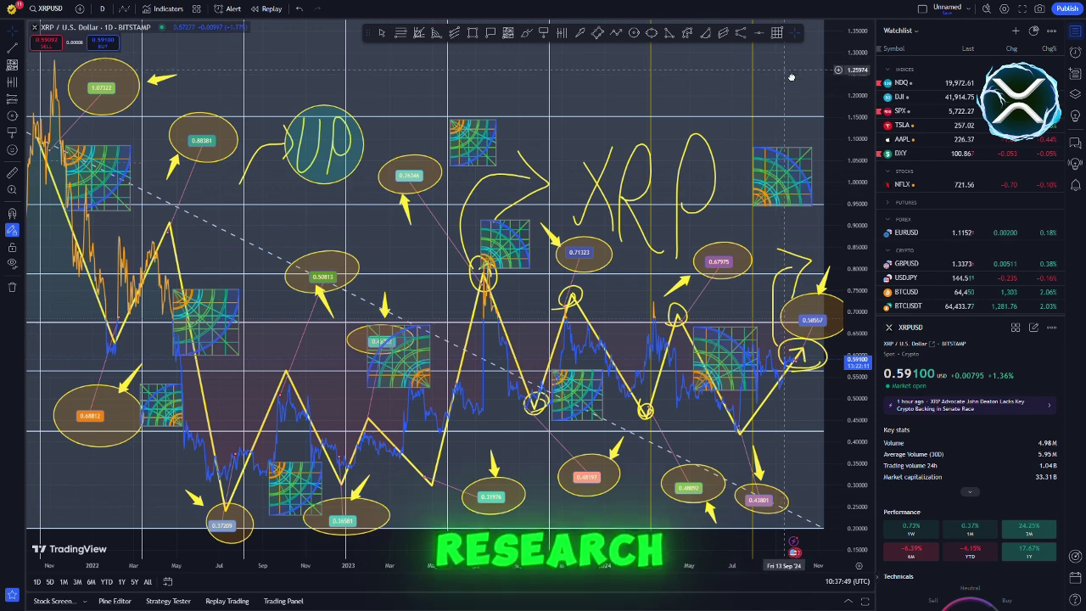
{"action": "left_click_drag", "start_coordinate": [793, 76], "coordinate": [789, 69]}
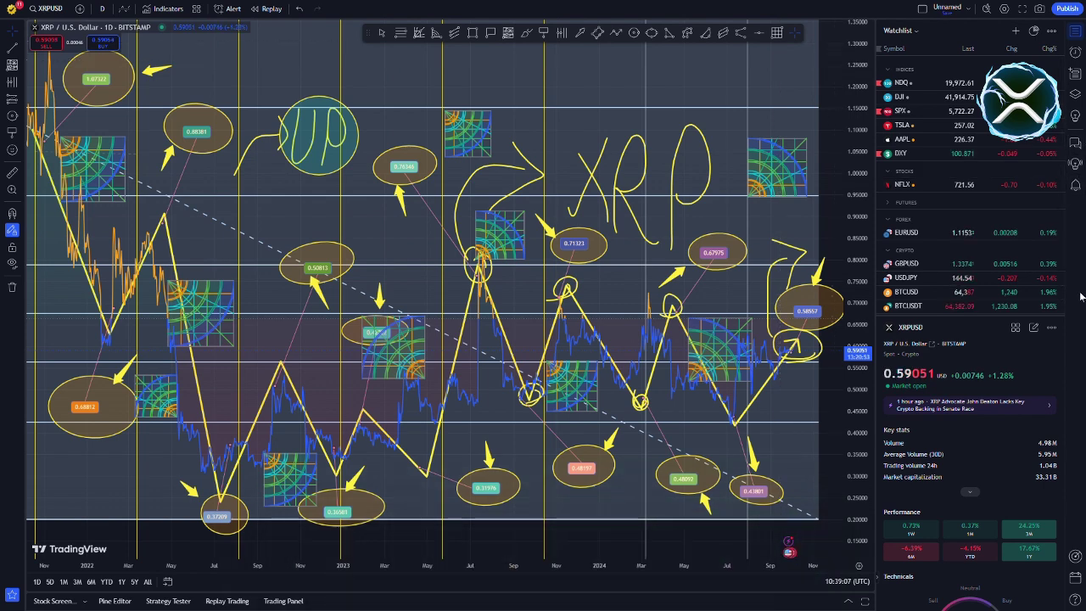
{"action": "left_click_drag", "start_coordinate": [858, 259], "coordinate": [861, 239]}
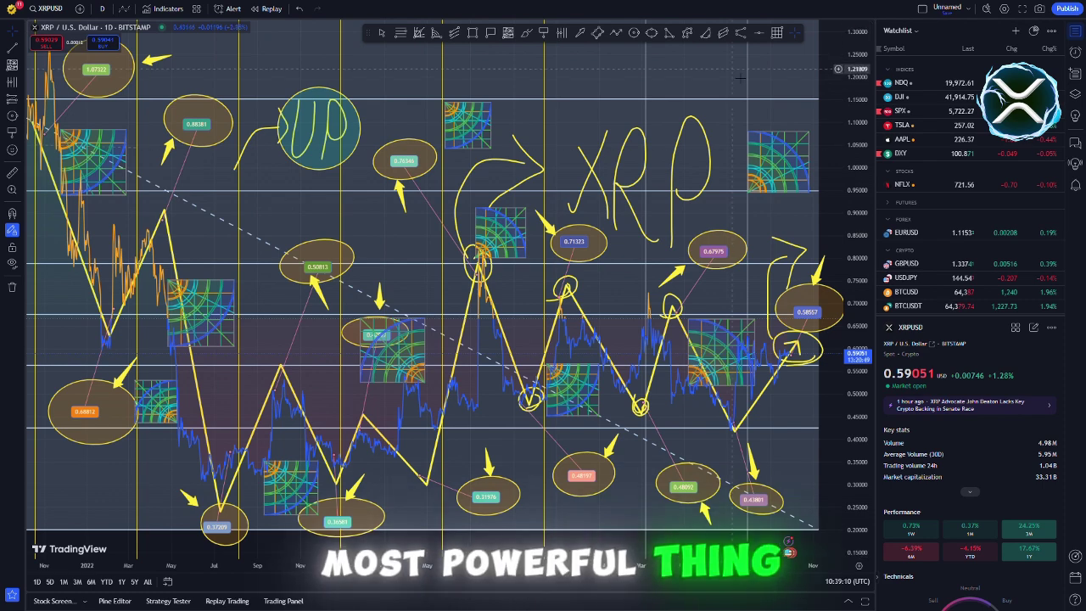
{"action": "left_click_drag", "start_coordinate": [744, 79], "coordinate": [739, 79]}
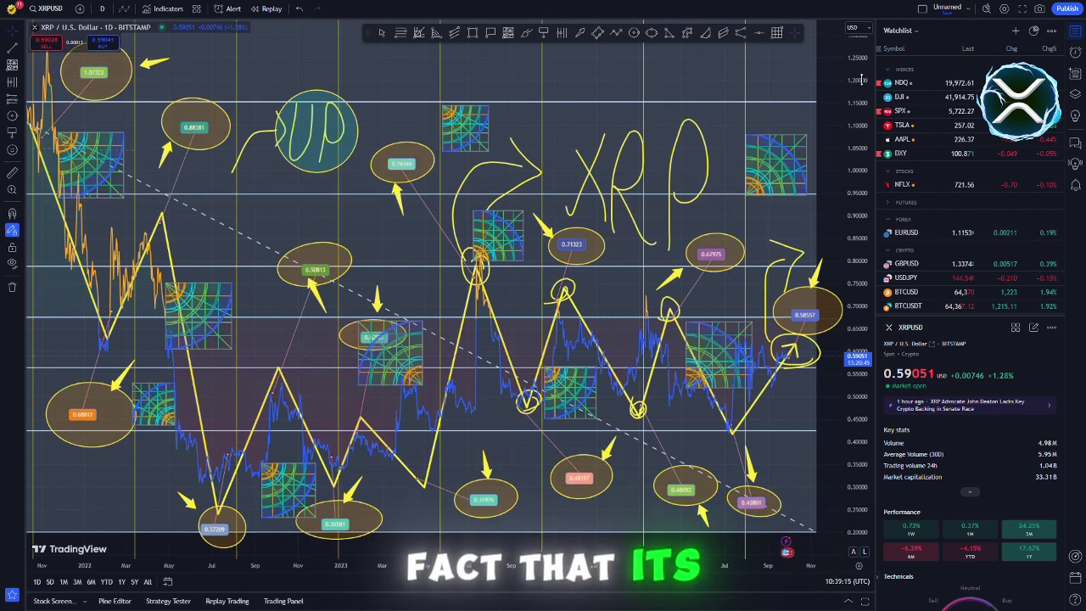